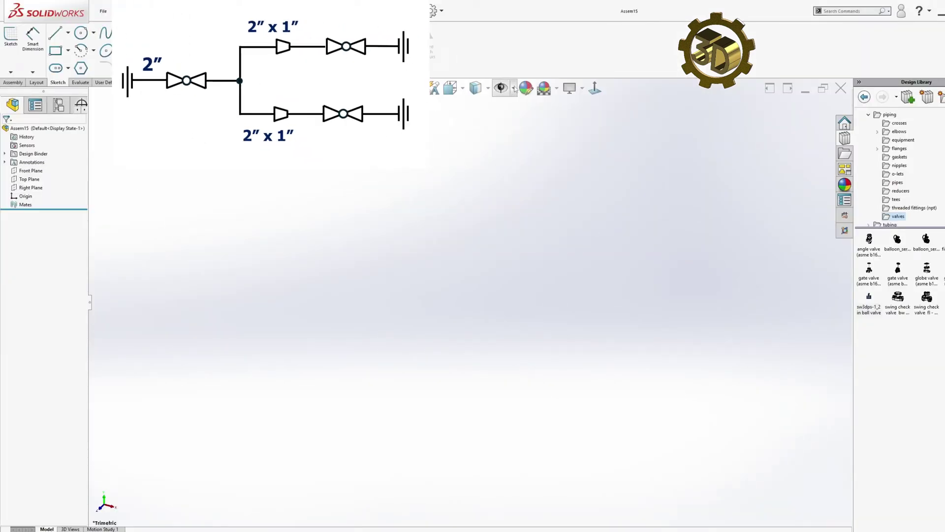
Show the assembly origin and insert a CLASS 3000 THREADED UNION, 2.00 from the threaded fittings (npt) library at it
{"action": "left_click", "coordinate": [514, 89]}
{"action": "left_click", "coordinate": [502, 162]}
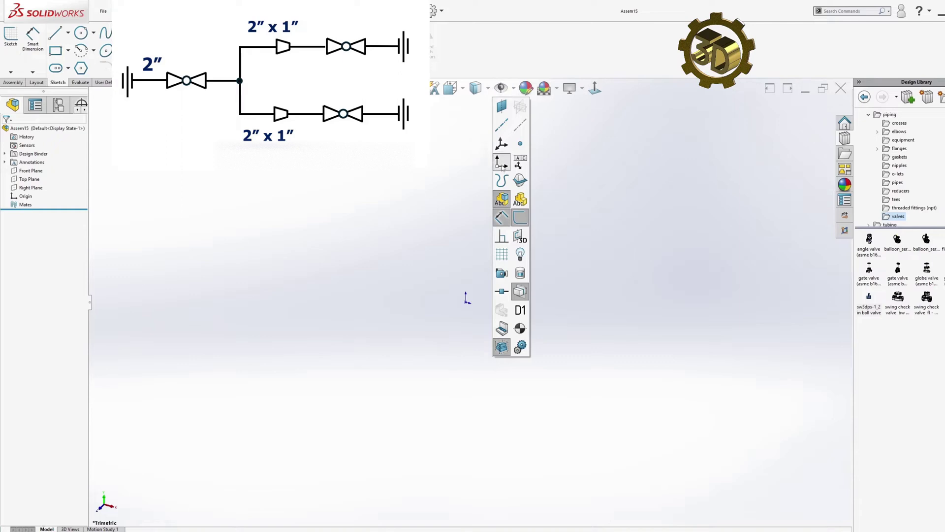
{"action": "left_click", "coordinate": [911, 209]}
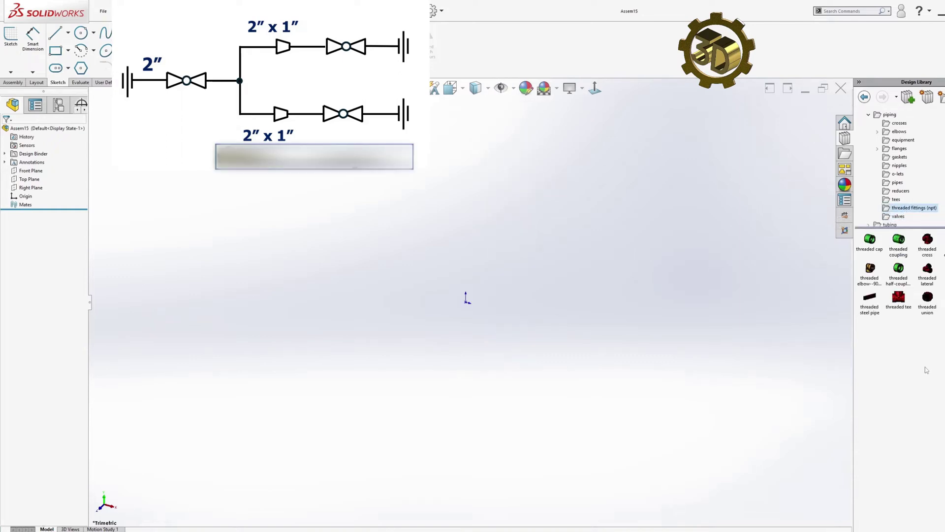
{"action": "left_click_drag", "start_coordinate": [926, 310], "coordinate": [471, 301]}
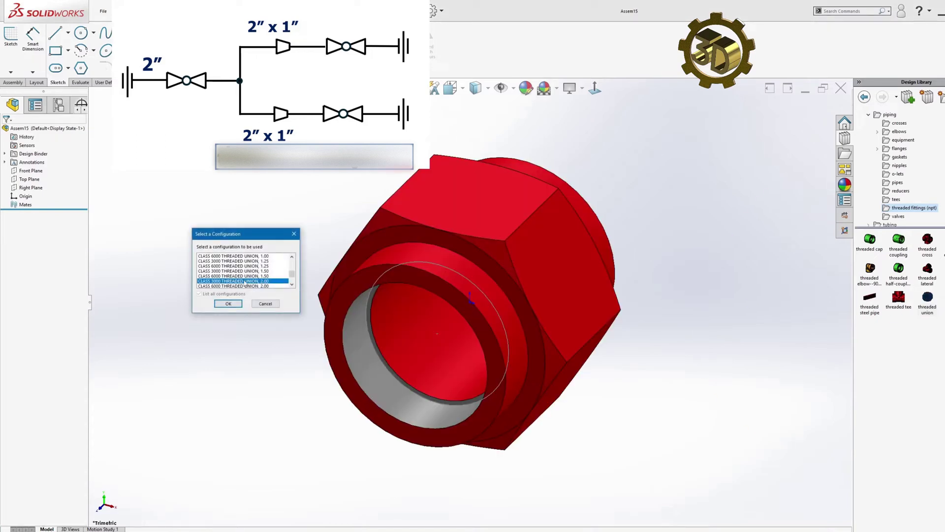
{"action": "left_click", "coordinate": [229, 304]}
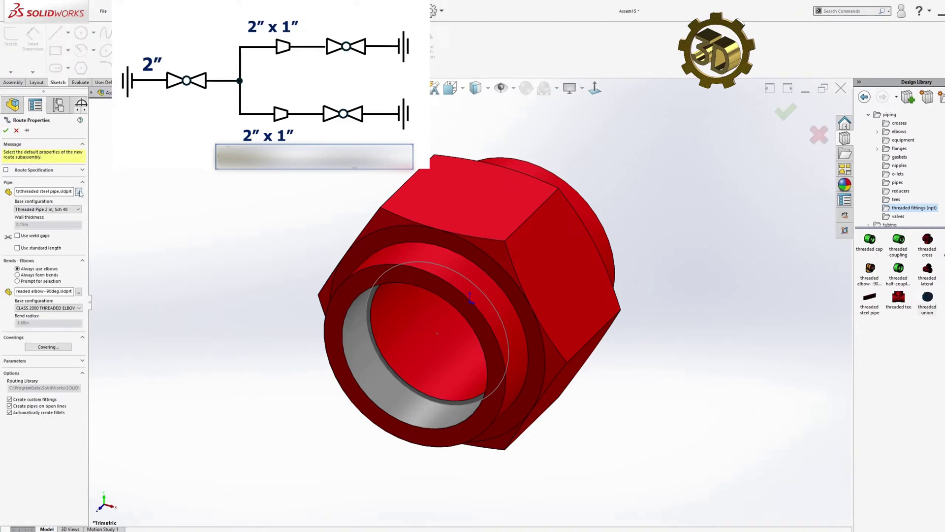
Define the new route with threaded steel pipe.sldprt as pipe and threaded elbow--90deg.sldprt as elbow, and accept the route properties
{"action": "left_click", "coordinate": [78, 192]}
{"action": "left_click", "coordinate": [546, 273]}
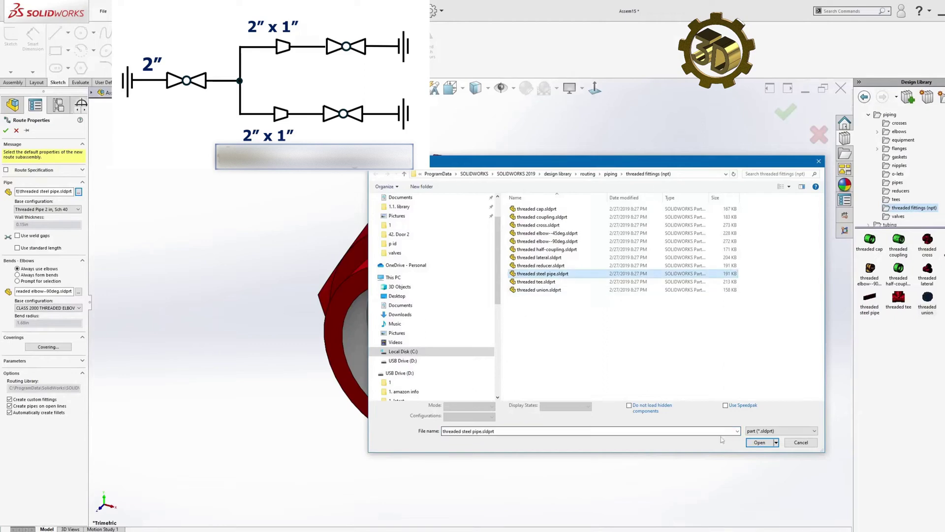
{"action": "left_click", "coordinate": [760, 443]}
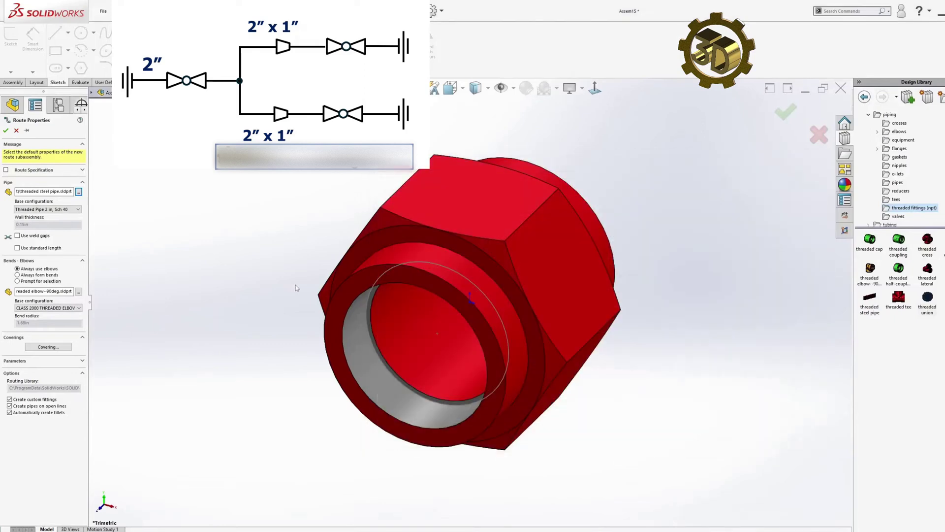
{"action": "left_click", "coordinate": [78, 292]}
{"action": "left_click", "coordinate": [537, 244]}
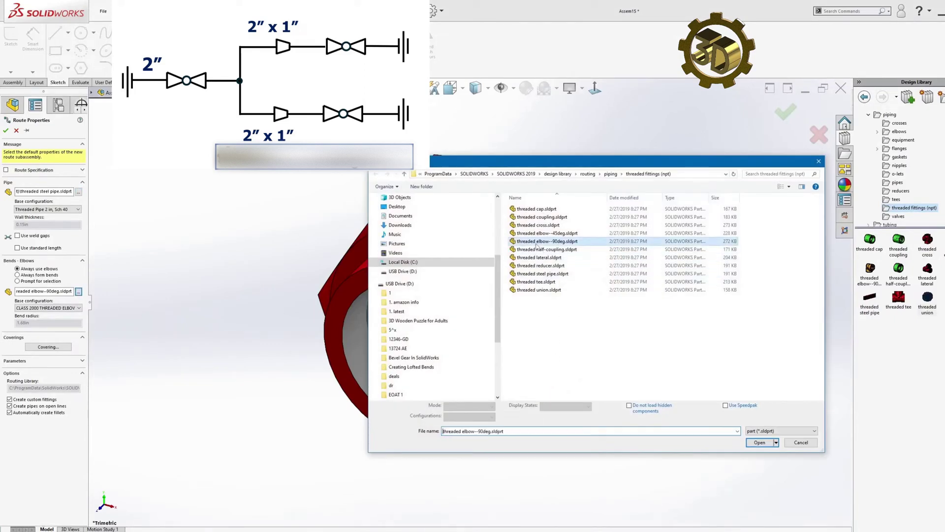
{"action": "left_click", "coordinate": [760, 443]}
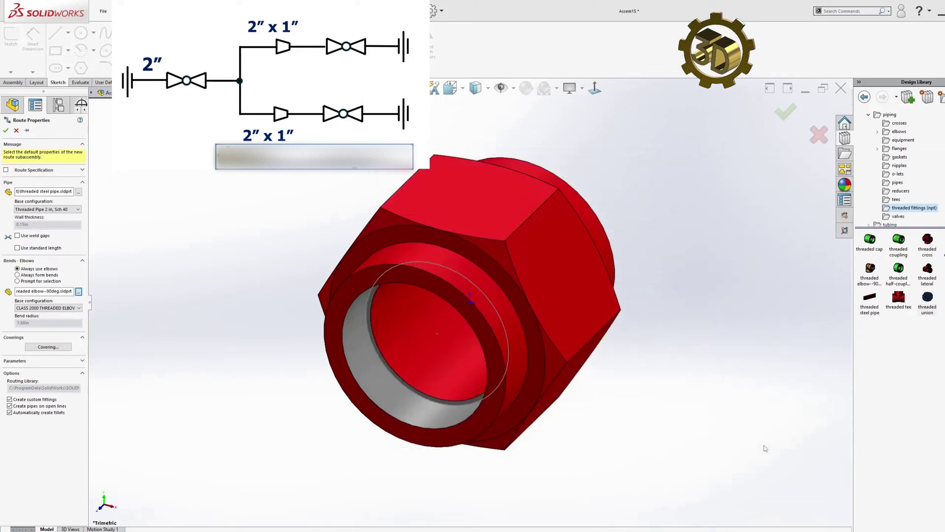
{"action": "left_click", "coordinate": [6, 131]}
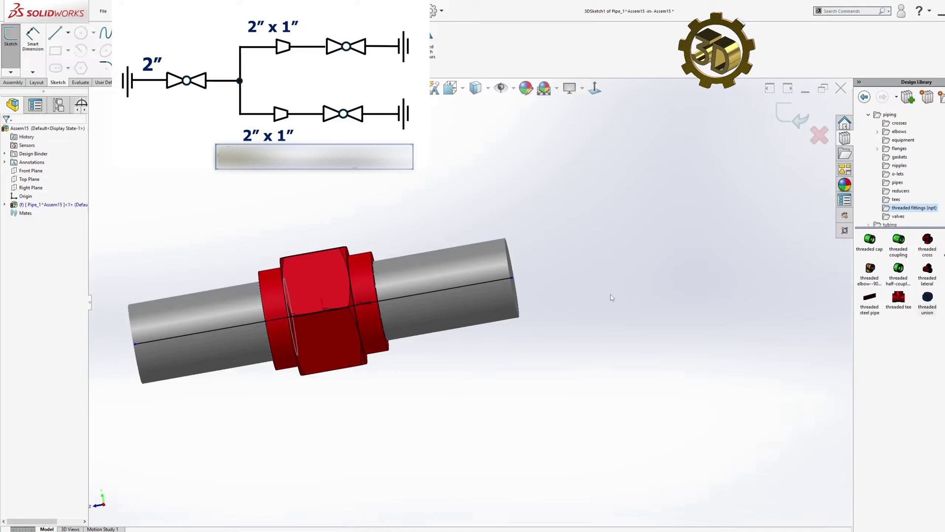
Delete the pipe stub on the union's inlet side and lengthen the opposite stub until its endpoint reaches about Z -17.33 in
{"action": "left_click", "coordinate": [237, 327]}
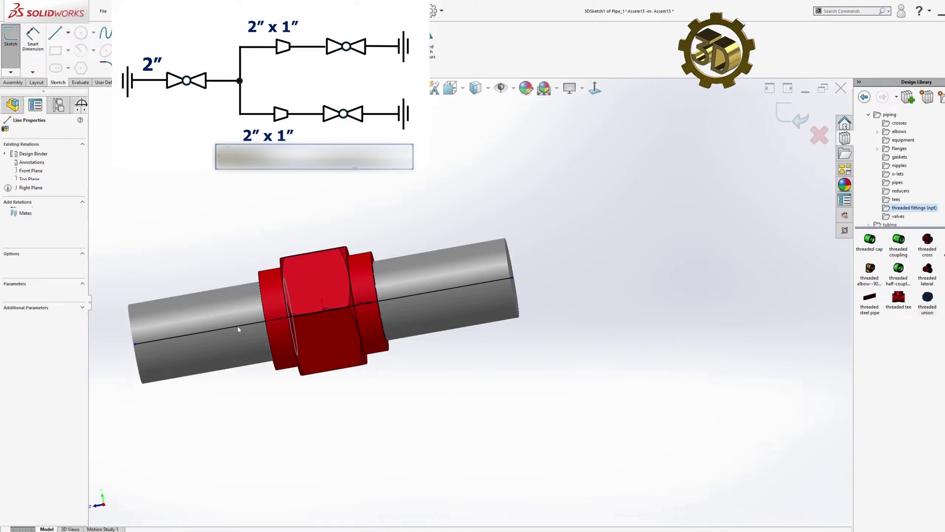
{"action": "right_click", "coordinate": [237, 326]}
{"action": "left_click", "coordinate": [274, 446]}
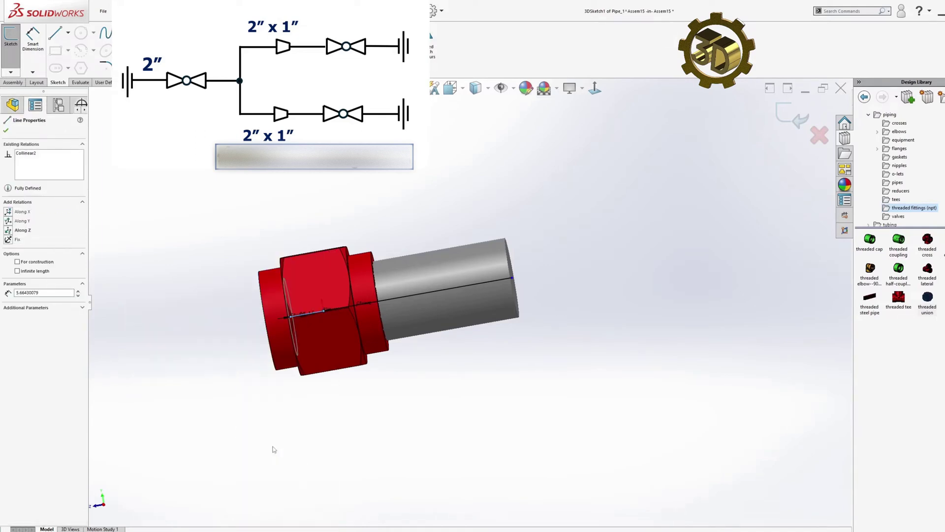
{"action": "scroll", "coordinate": [493, 276], "scroll_direction": "up", "scroll_amount": 3}
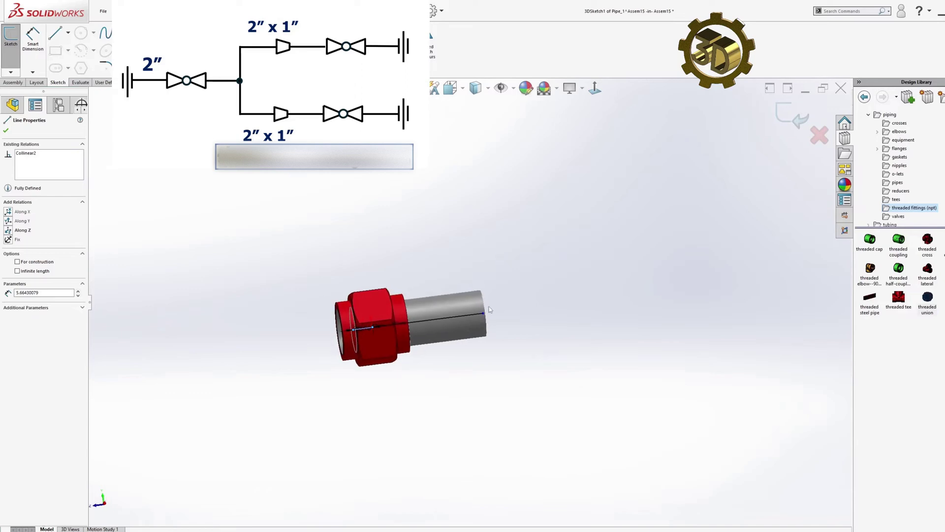
{"action": "left_click_drag", "start_coordinate": [484, 316], "coordinate": [710, 284]}
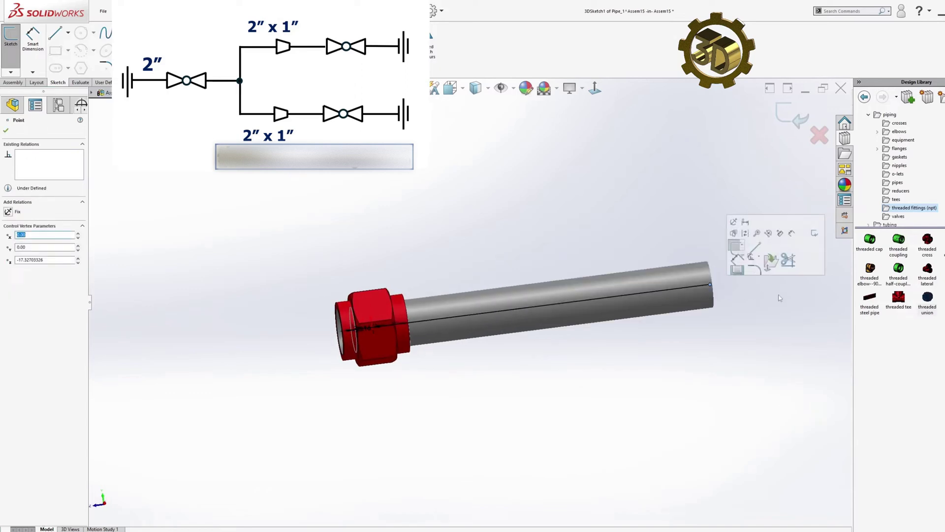
Insert a CLASS 3000 THREADED TEE, 2.00 IN at the free end of the lengthened pipe
{"action": "left_click_drag", "start_coordinate": [899, 296], "coordinate": [711, 289]}
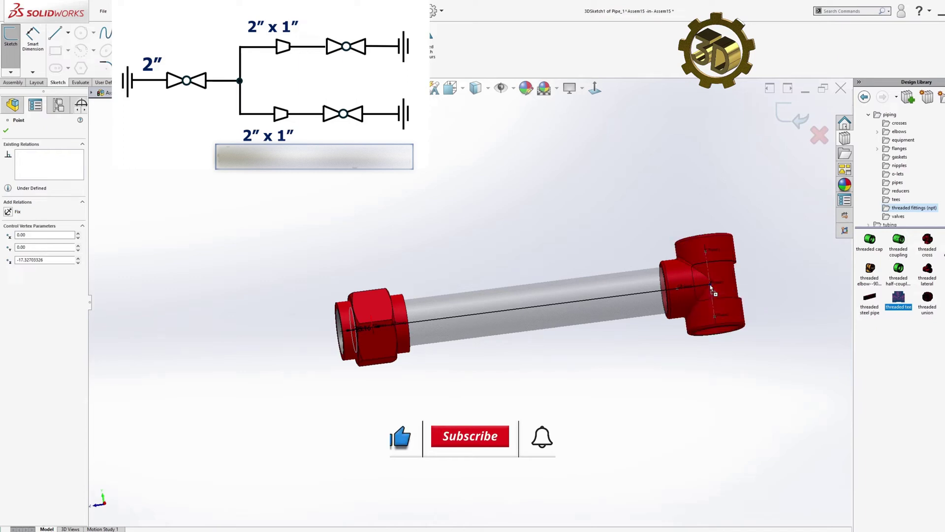
{"action": "left_click", "coordinate": [233, 261]}
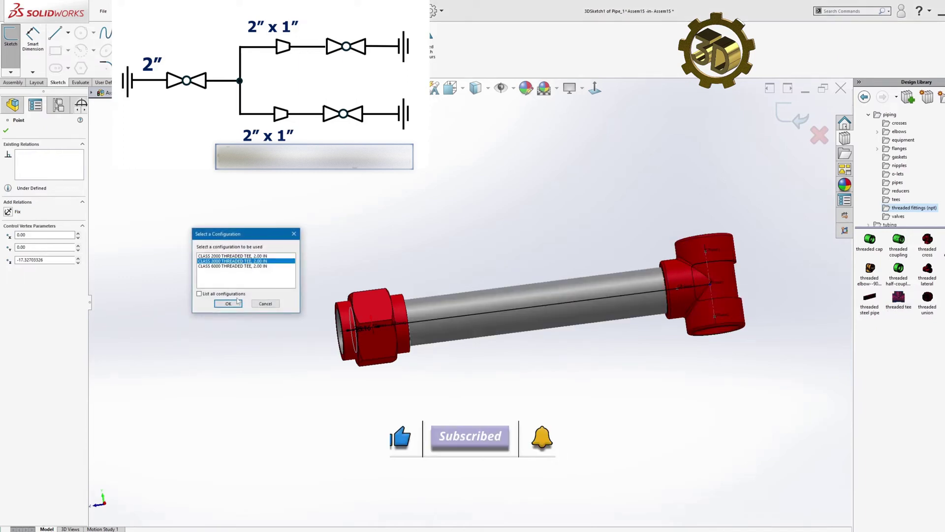
{"action": "left_click", "coordinate": [229, 303]}
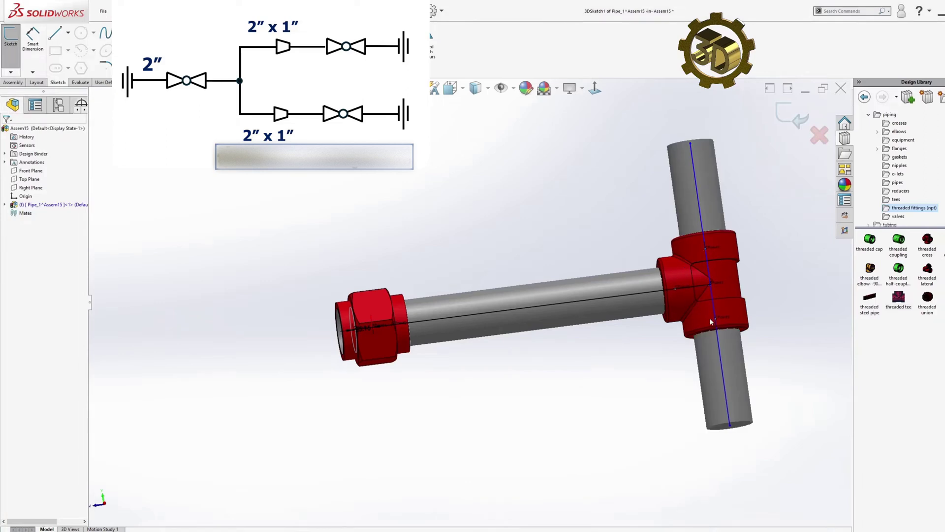
{"action": "key", "text": "Escape"}
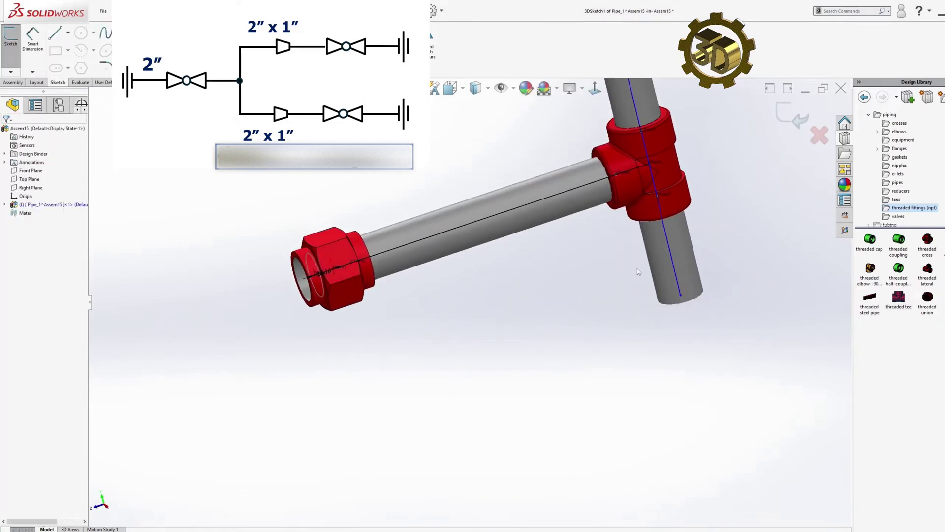
Sketch a line away from the union at the end of each tee stub, with the upper straight about 4.03 in long
{"action": "middle_click_drag", "start_coordinate": [528, 235], "coordinate": [331, 264]}
{"action": "scroll", "coordinate": [707, 282], "scroll_direction": "down", "scroll_amount": 2}
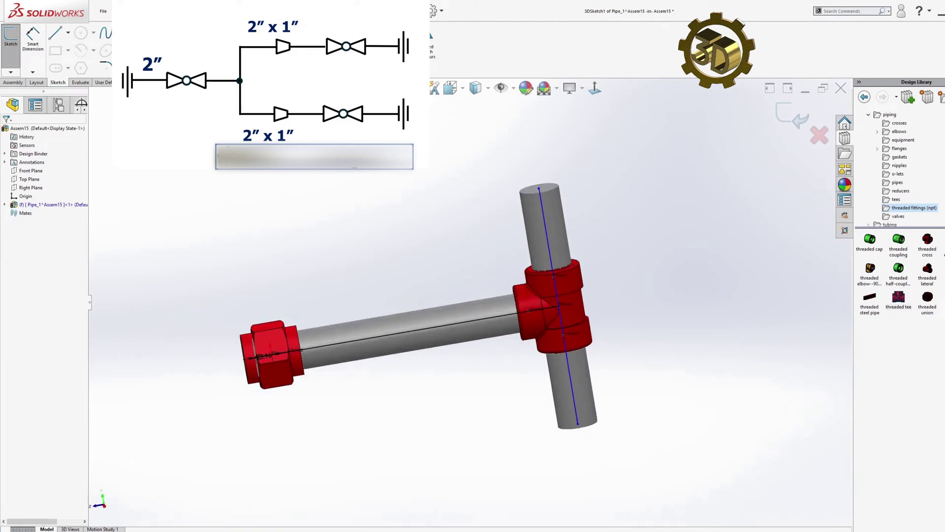
{"action": "left_click", "coordinate": [55, 32]}
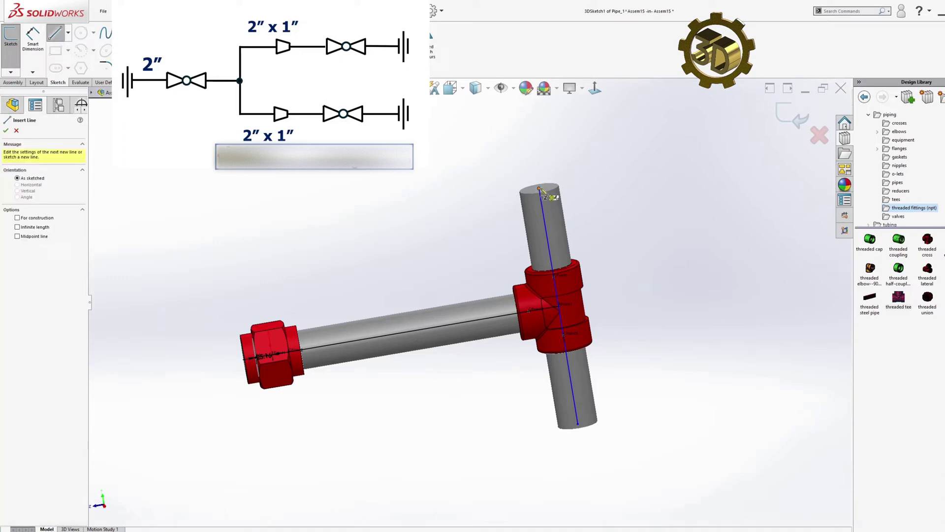
{"action": "left_click", "coordinate": [539, 190]}
{"action": "left_click", "coordinate": [633, 172]}
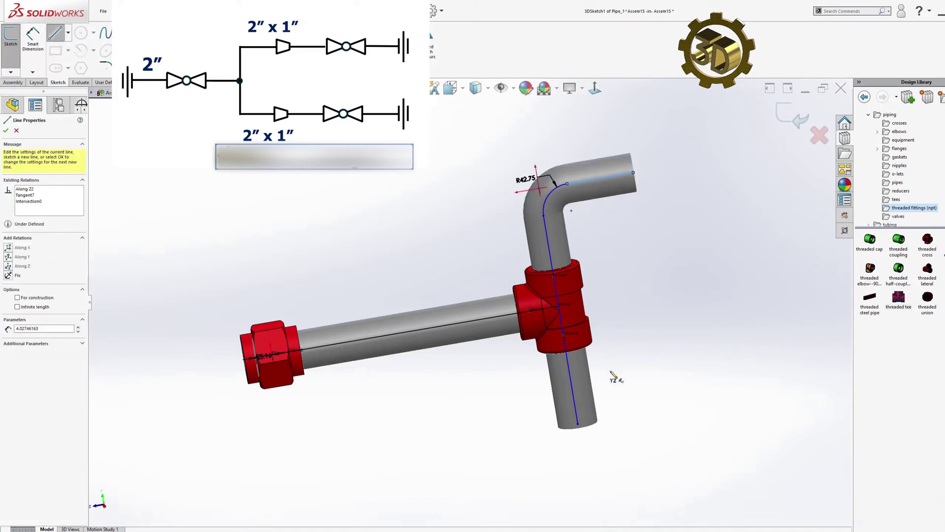
{"action": "left_click", "coordinate": [579, 425]}
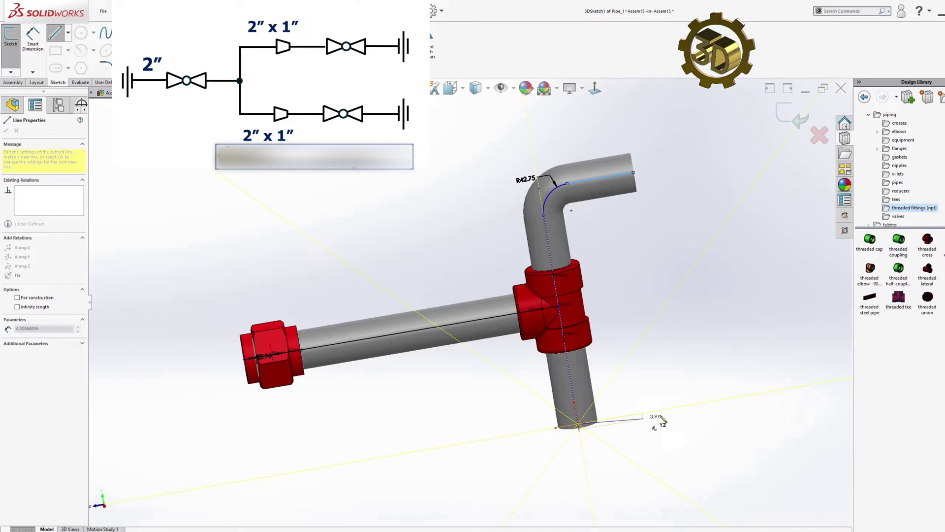
{"action": "left_click", "coordinate": [704, 403]}
{"action": "key", "text": "Escape"}
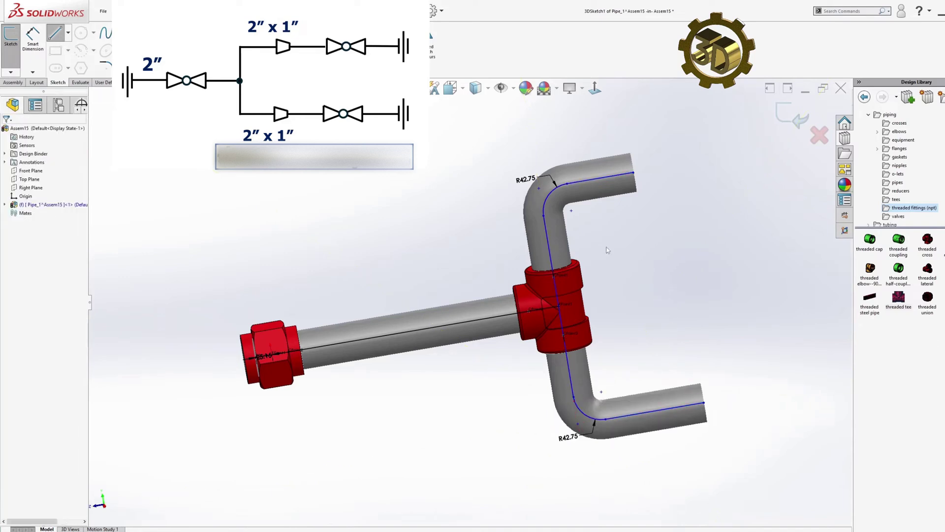
Dimension the distance from the tee's center point to the upper branch line as 200 mm
{"action": "key", "text": "d"}
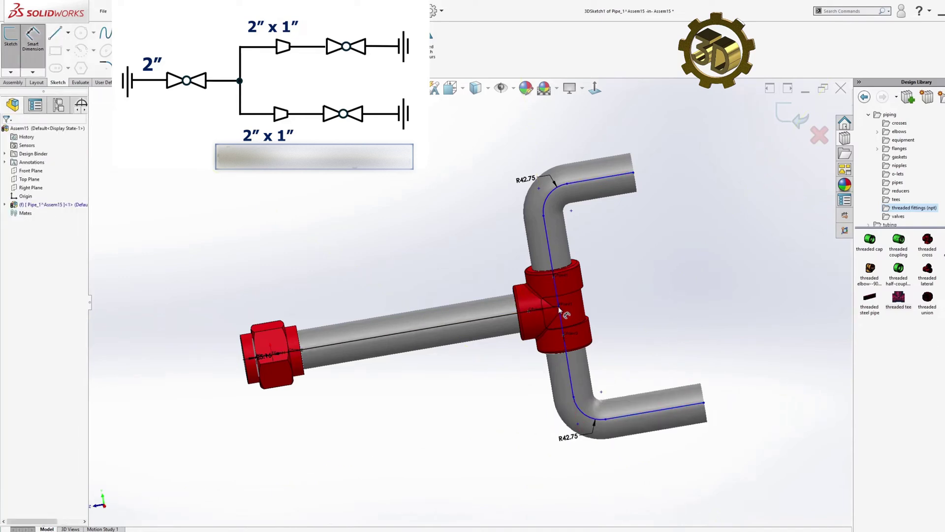
{"action": "left_click", "coordinate": [560, 309]}
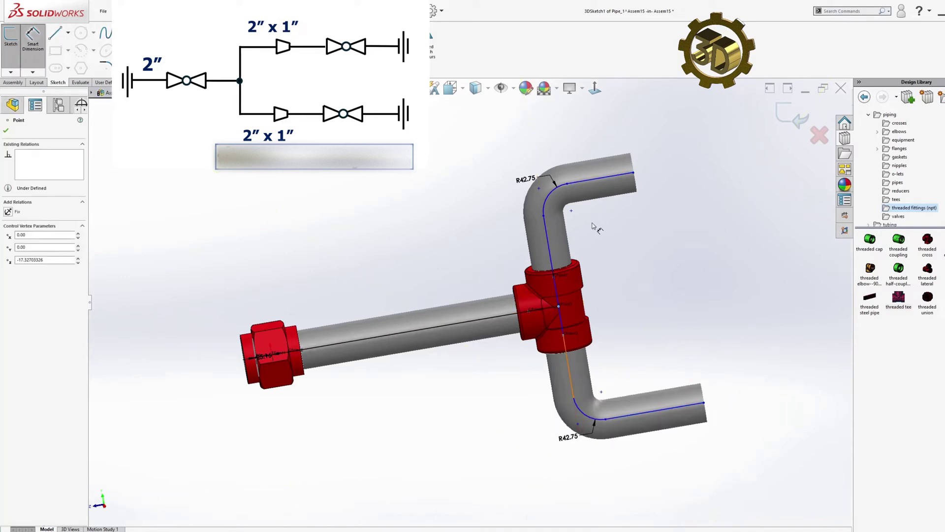
{"action": "left_click", "coordinate": [597, 179]}
{"action": "left_click", "coordinate": [635, 231]}
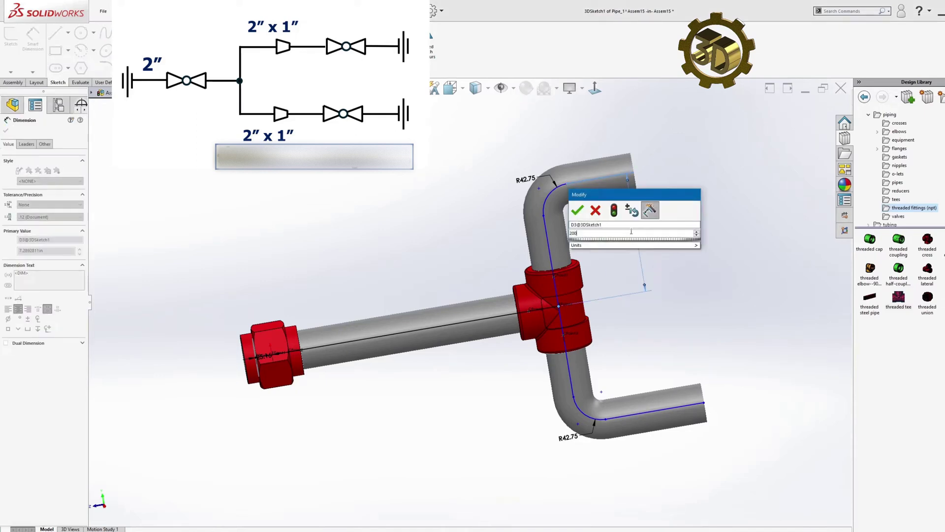
{"action": "key", "text": "Return"}
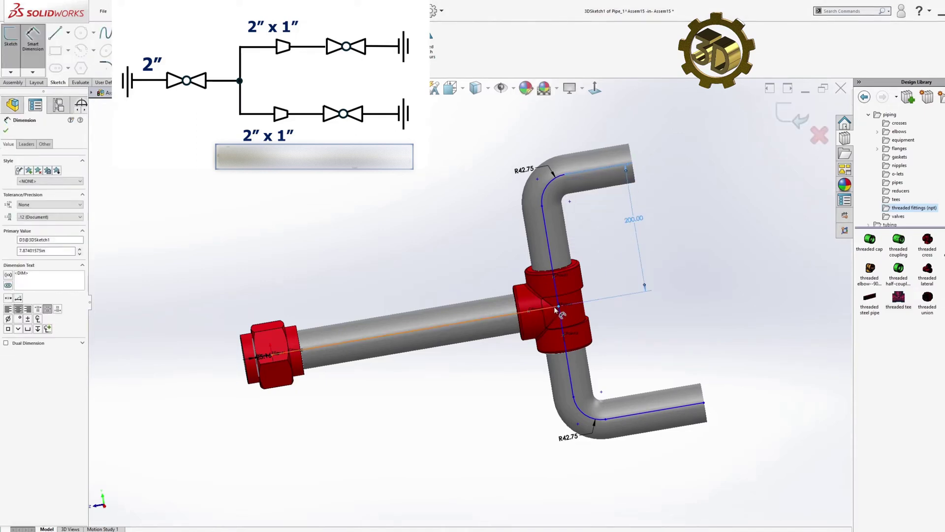
Dimension the distance from the tee's center point to the lower branch line as 200 mm
{"action": "left_click", "coordinate": [561, 306]}
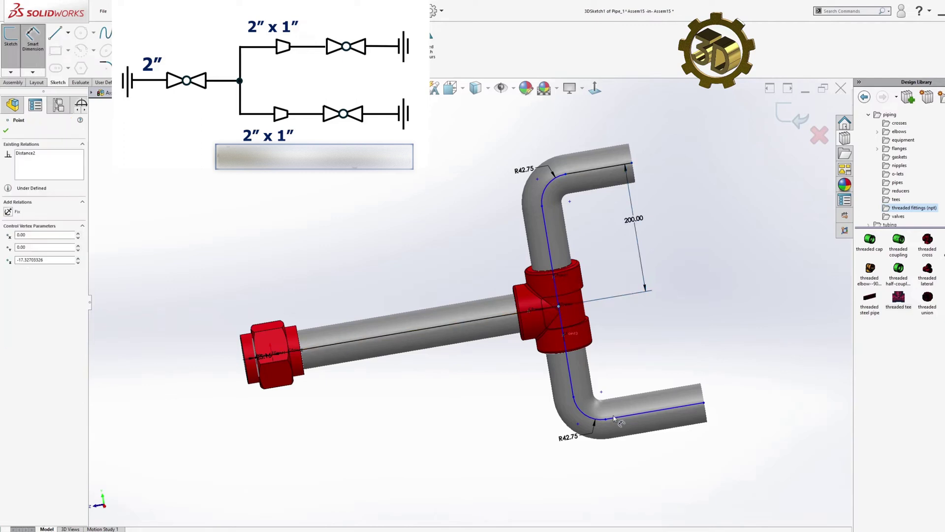
{"action": "left_click", "coordinate": [615, 420]}
{"action": "left_click", "coordinate": [632, 363]}
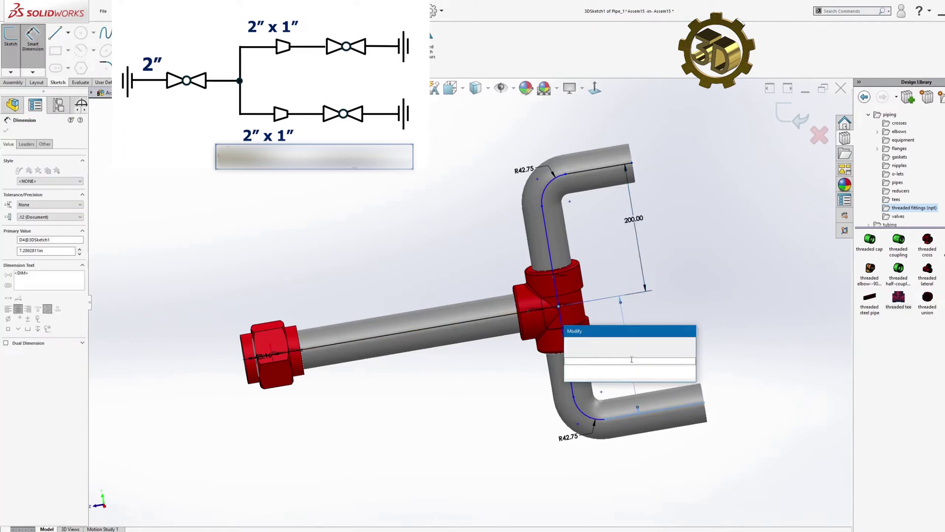
{"action": "type", "text": "200"}
{"action": "key", "text": "Return"}
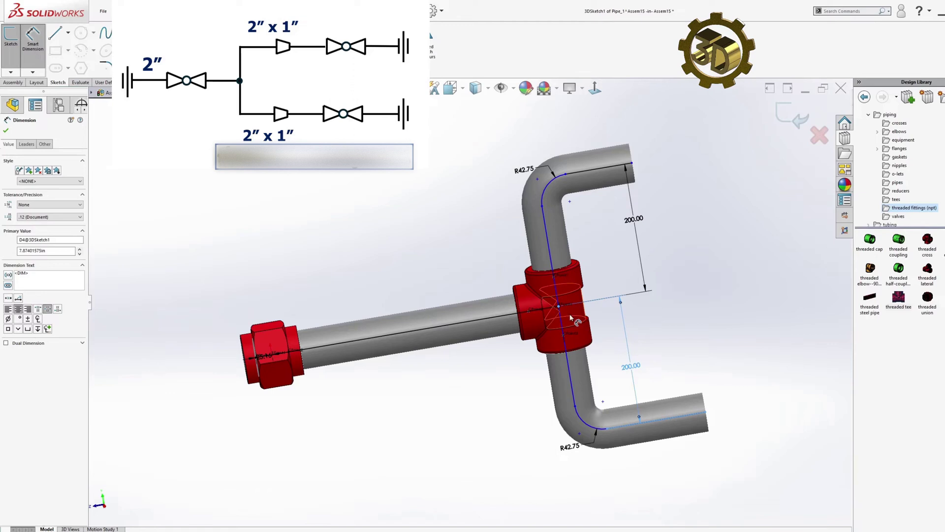
Dimension the distance from the tee's center point to the union's open end face as 500 mm
{"action": "left_click", "coordinate": [561, 308]}
{"action": "middle_click_drag", "start_coordinate": [378, 335], "coordinate": [351, 333]}
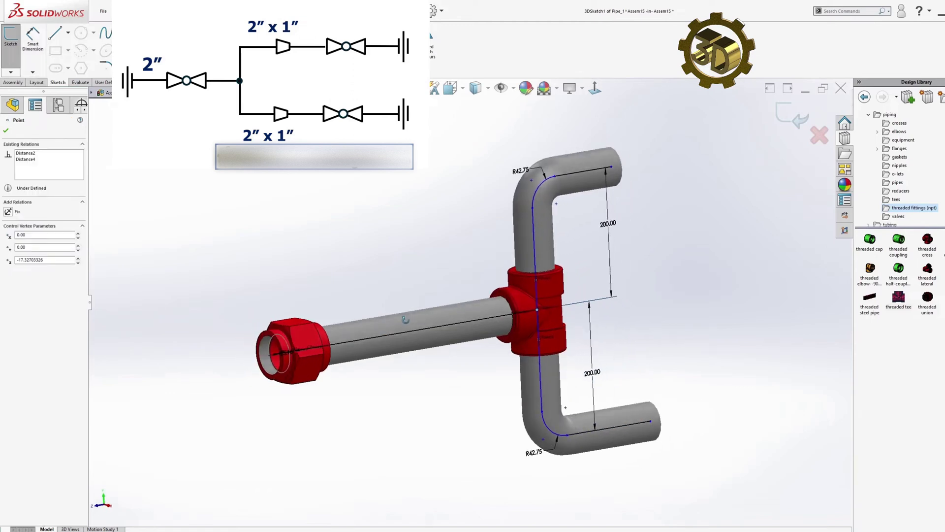
{"action": "left_click", "coordinate": [285, 345]}
{"action": "left_click", "coordinate": [338, 266]}
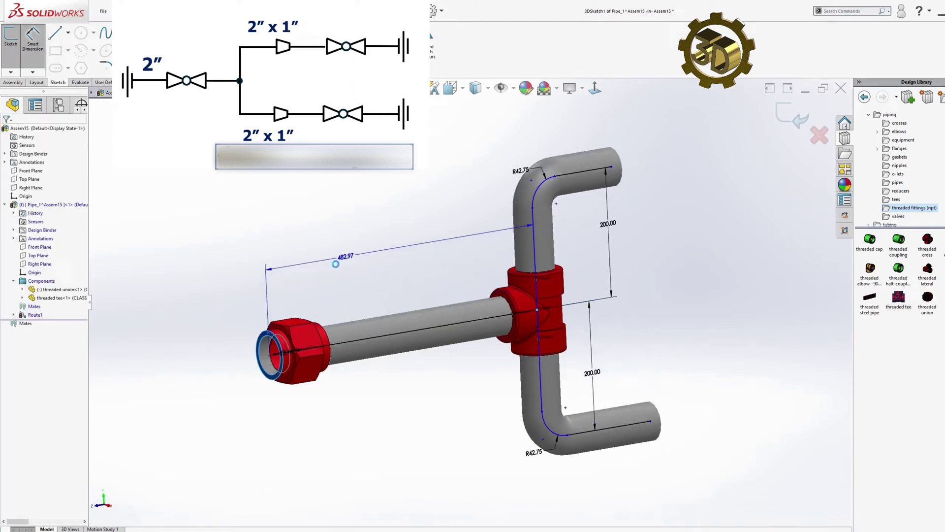
{"action": "type", "text": "500"}
{"action": "key", "text": "Return"}
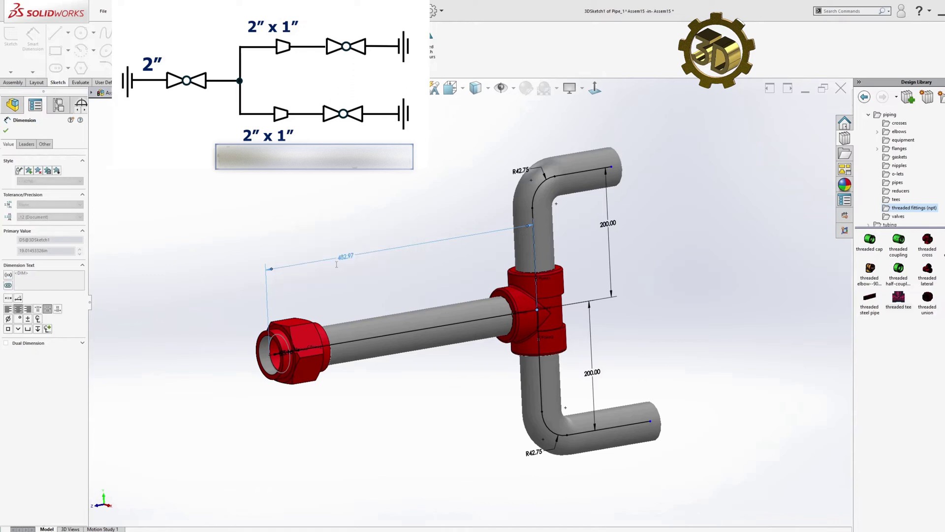
{"action": "key", "text": "Escape"}
{"action": "key", "text": "f"}
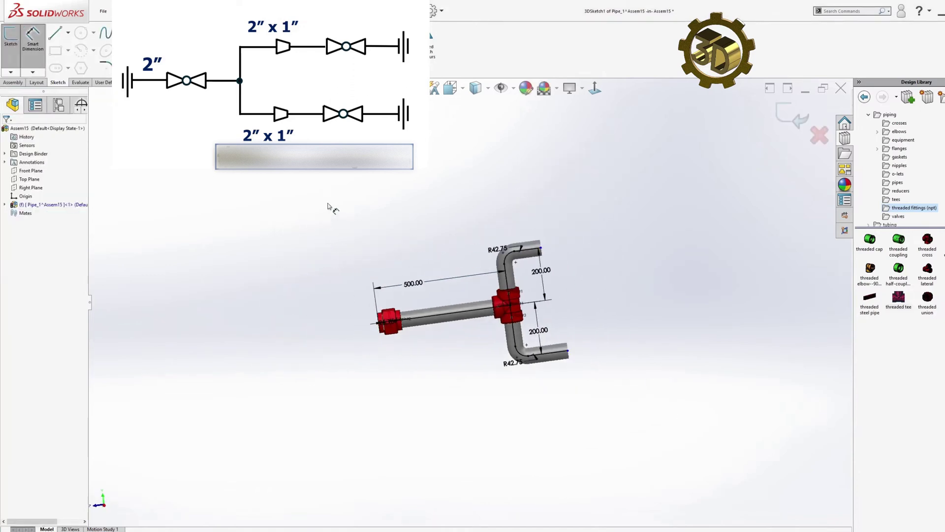
{"action": "middle_click_drag", "start_coordinate": [291, 185], "coordinate": [327, 215]}
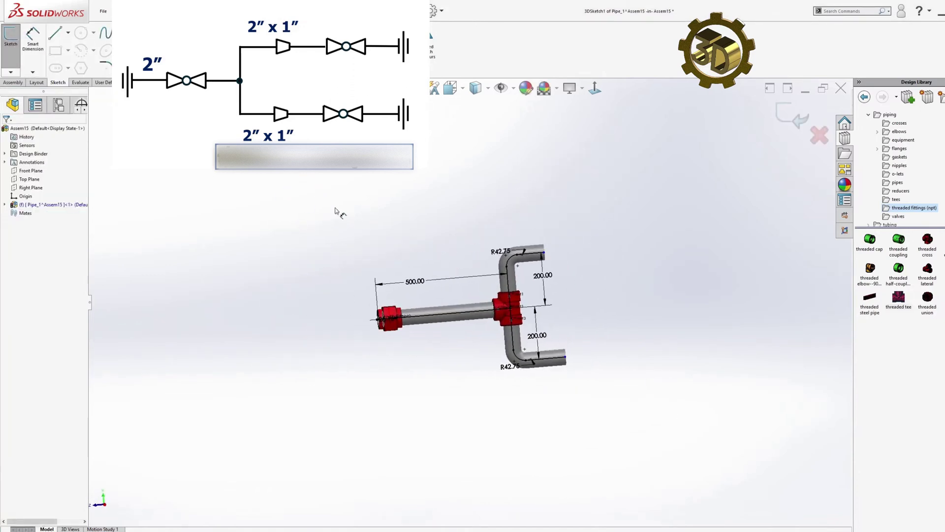
{"action": "key", "text": "d"}
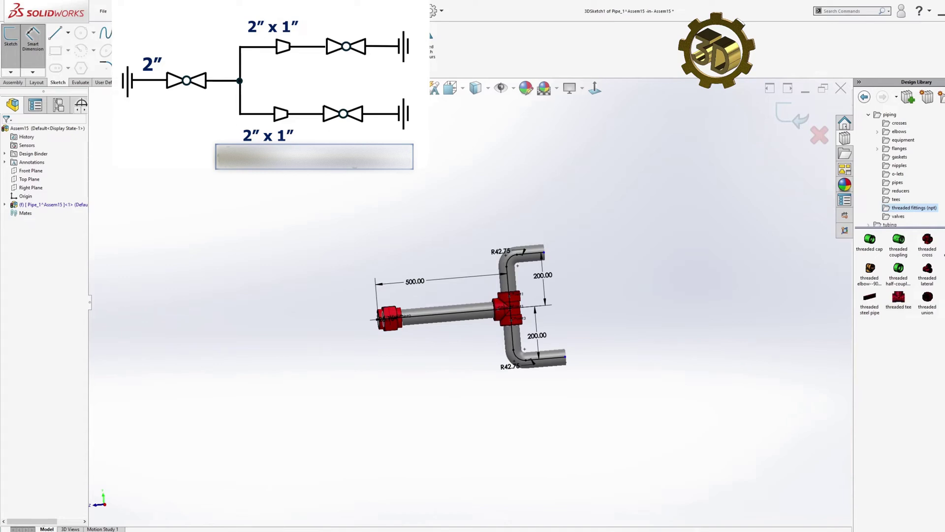
Insert a CLASS 3000 threaded reducer, 2.00x1.00, at the open end of both the upper and lower branches
{"action": "left_click_drag", "start_coordinate": [763, 286], "coordinate": [547, 256]}
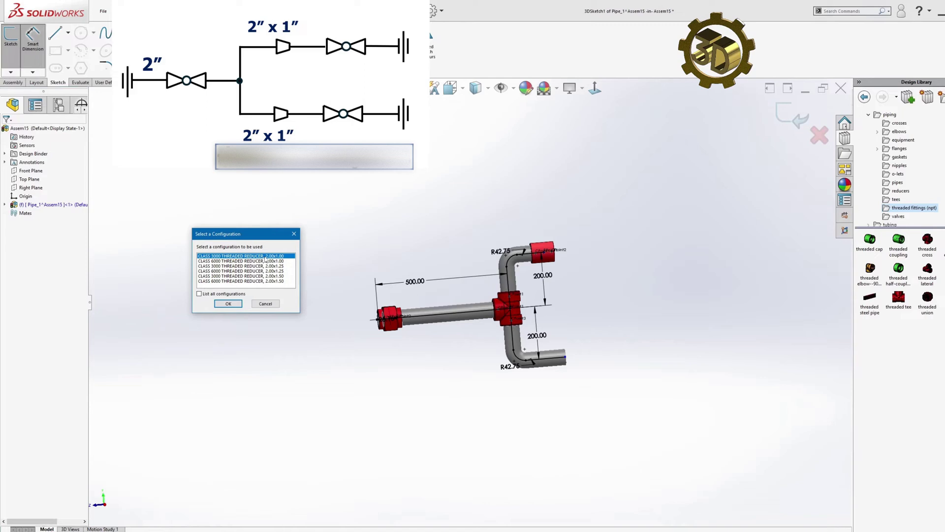
{"action": "left_click", "coordinate": [228, 304]}
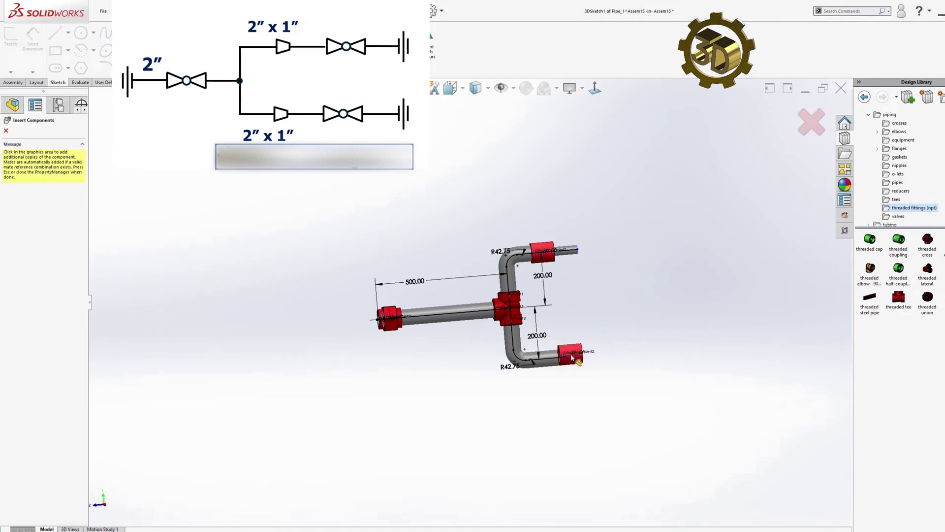
{"action": "left_click", "coordinate": [570, 360]}
{"action": "key", "text": "f"}
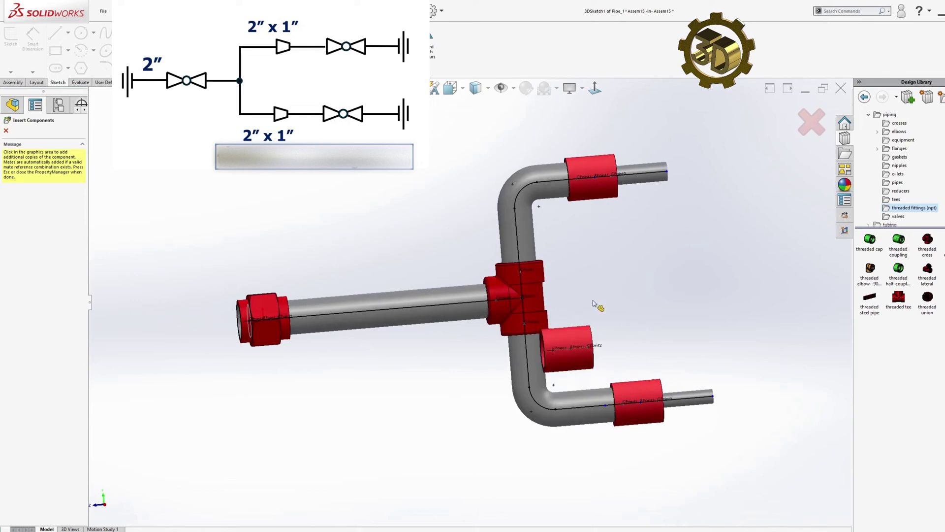
{"action": "left_click", "coordinate": [6, 131]}
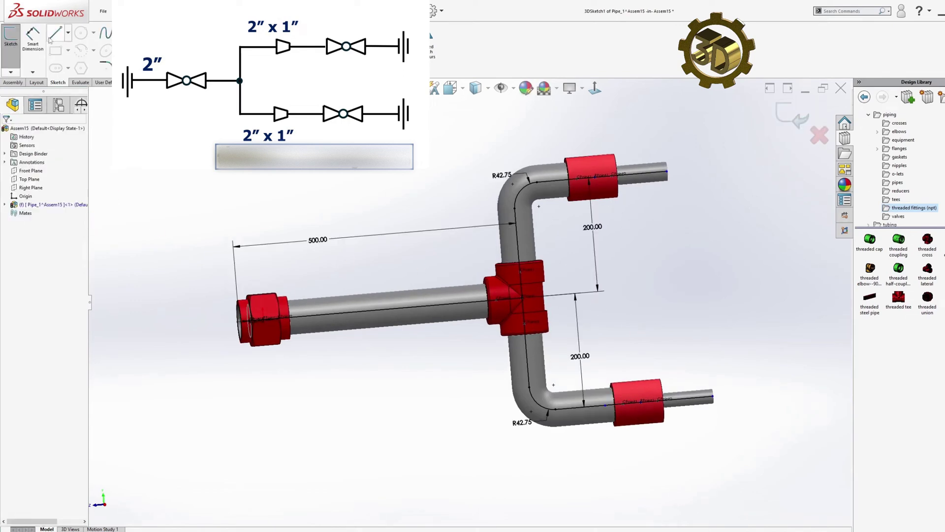
Dimension the distance from the upper reducer's center point to the tee's upper vertical line as 150 mm
{"action": "left_click", "coordinate": [33, 39]}
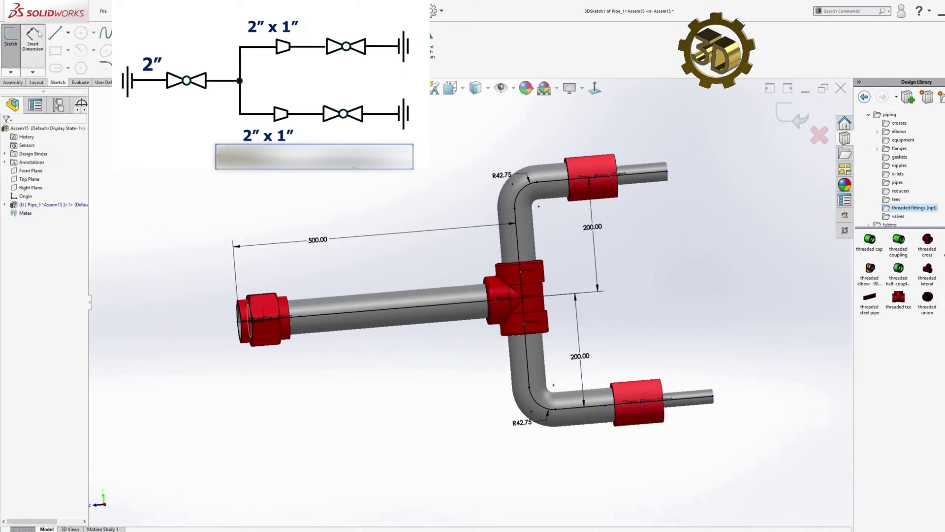
{"action": "left_click", "coordinate": [595, 177]}
{"action": "left_click", "coordinate": [520, 242]}
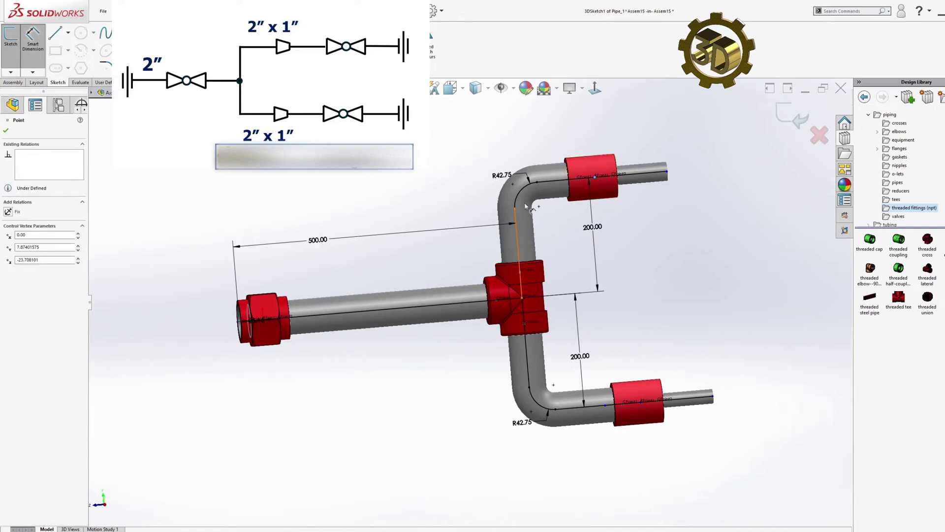
{"action": "left_click", "coordinate": [539, 140]}
{"action": "type", "text": "150"}
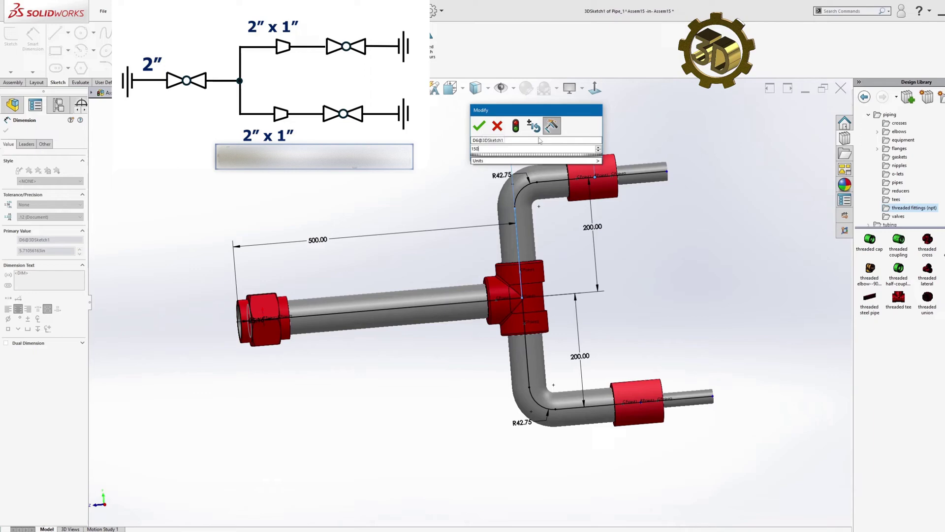
{"action": "key", "text": "Return"}
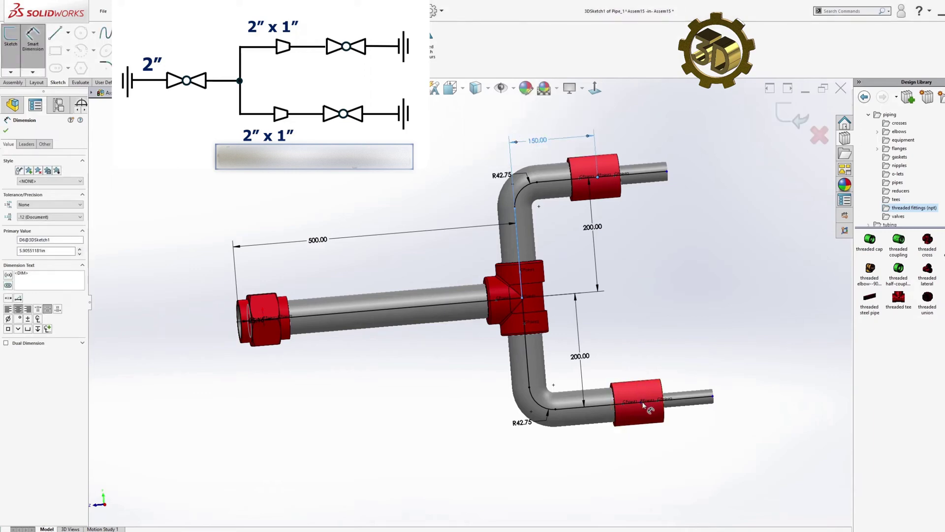
Dimension the distance from the lower reducer's center point to the tee's lower vertical line as 150 mm
{"action": "left_click", "coordinate": [641, 401]}
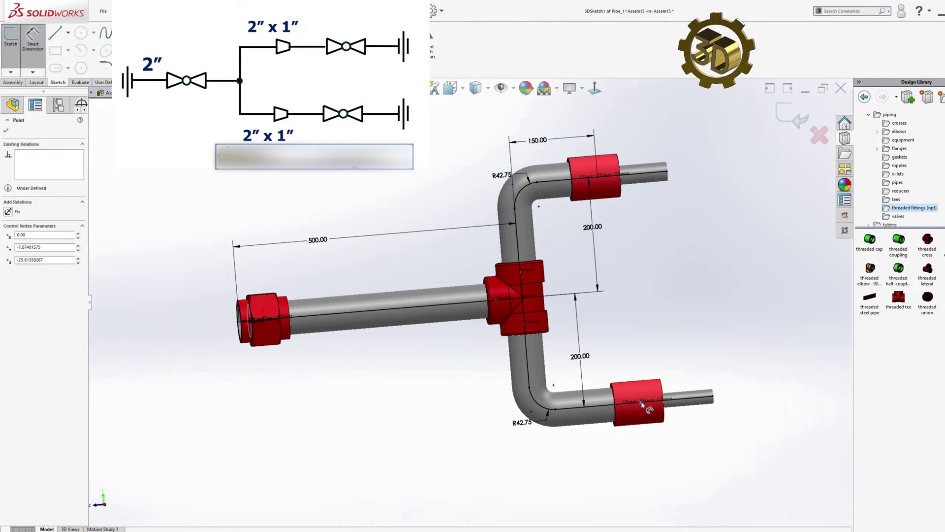
{"action": "left_click", "coordinate": [526, 360]}
{"action": "left_click", "coordinate": [580, 450]}
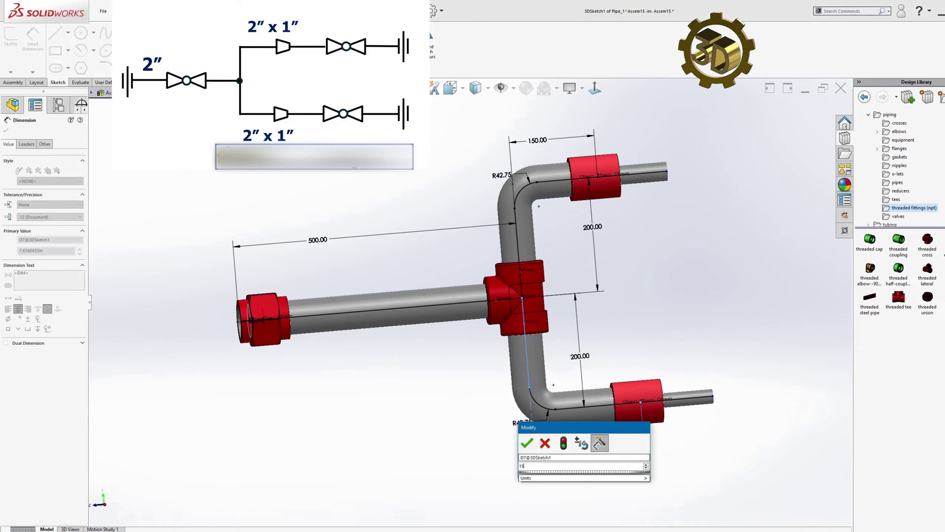
{"action": "key", "text": "Return"}
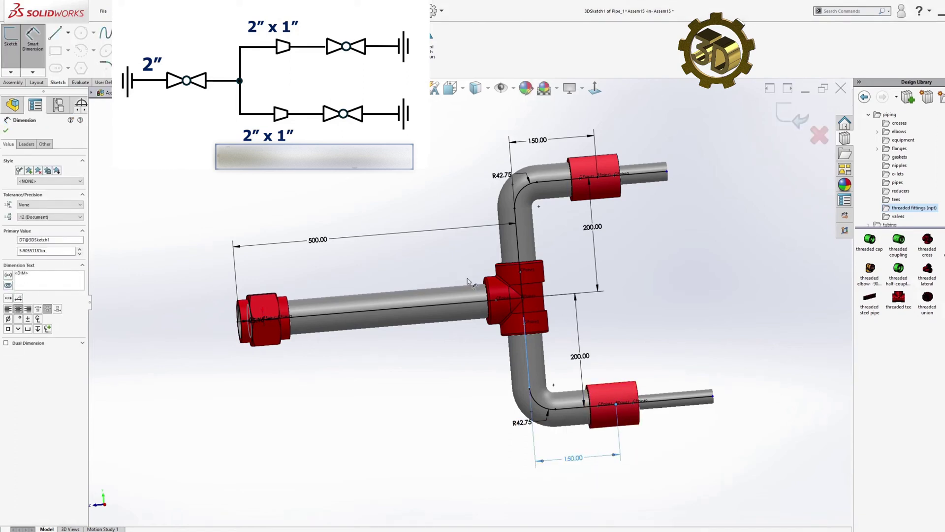
{"action": "left_click", "coordinate": [6, 130]}
Lengthen the 1-inch pipe lines beyond both reducers, stretching the lower one to about 11.69 in
{"action": "scroll", "coordinate": [916, 217], "scroll_direction": "down", "scroll_amount": 2}
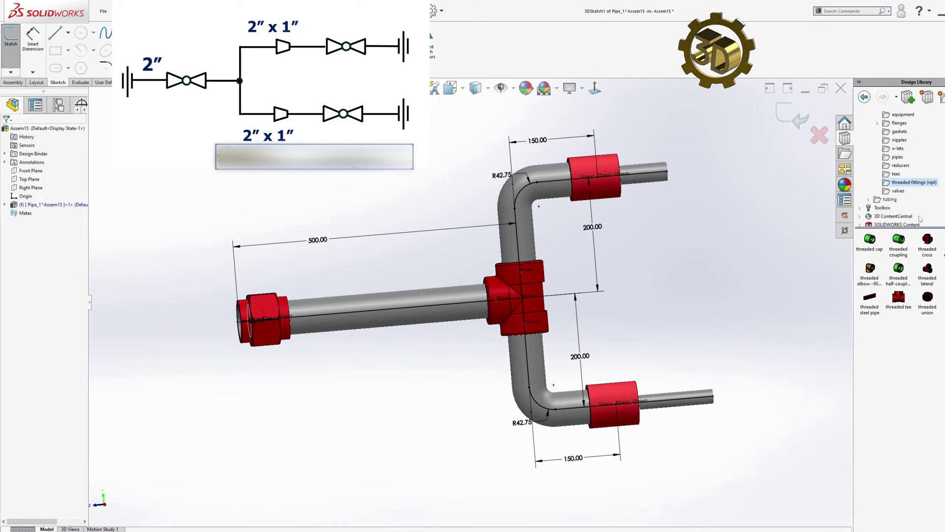
{"action": "mouse_move", "coordinate": [667, 172]}
{"action": "left_mouse_down"}
{"action": "mouse_move", "coordinate": [790, 162]}
{"action": "mouse_move", "coordinate": [766, 163]}
{"action": "left_mouse_up"}
{"action": "left_click_drag", "start_coordinate": [714, 398], "coordinate": [804, 389]}
{"action": "left_click", "coordinate": [731, 310]}
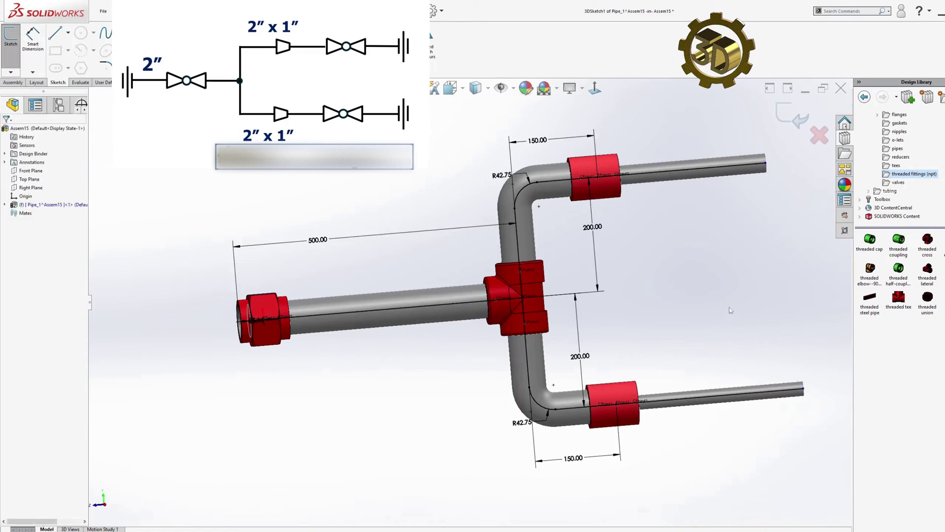
Add an Equal relation between the upper and lower 1-inch branch lines
{"action": "left_click", "coordinate": [723, 396]}
{"action": "left_click", "coordinate": [677, 175], "text": "ctrl"}
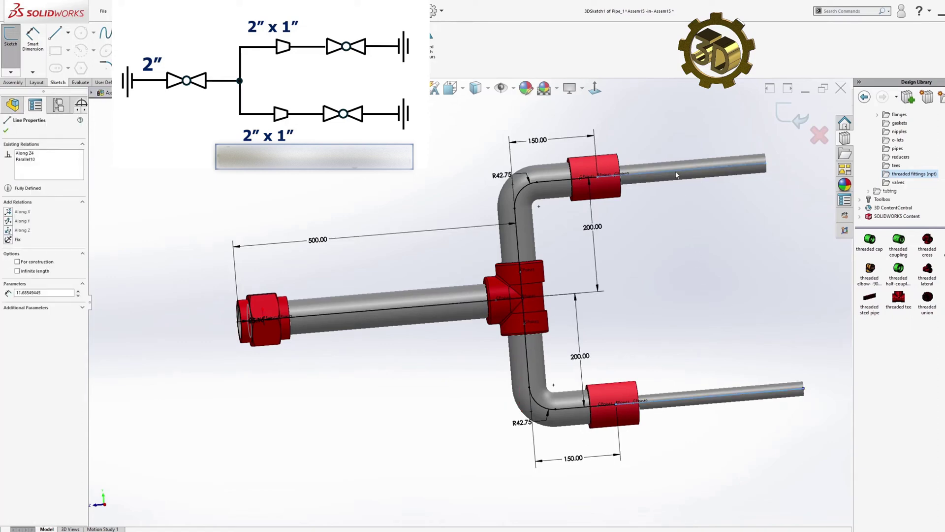
{"action": "left_click", "coordinate": [9, 313]}
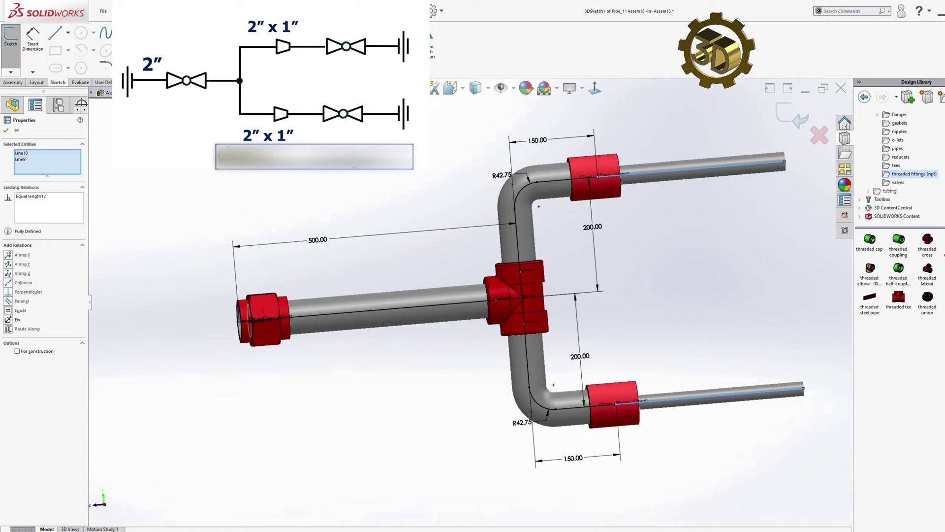
{"action": "left_click", "coordinate": [6, 130]}
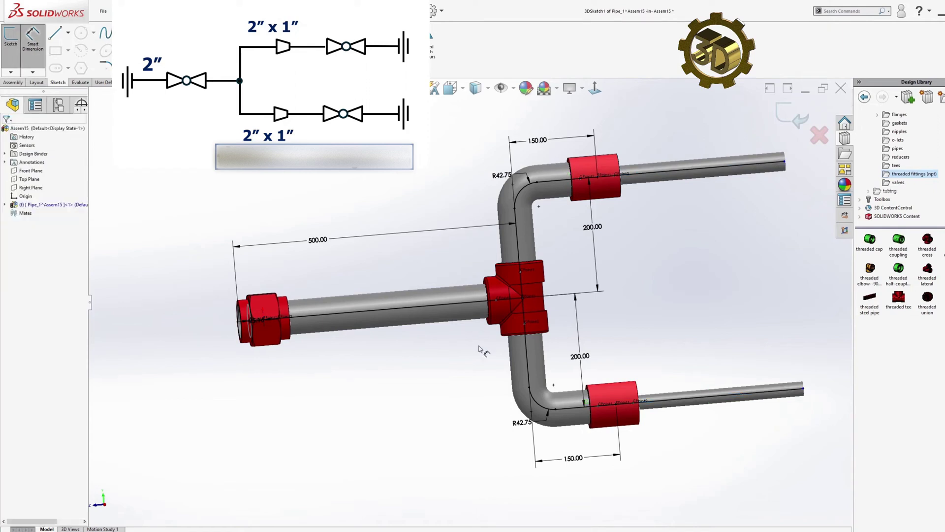
Dimension the distance from the lower reducer's center point to the lower branch's open end as 300 mm
{"action": "left_click", "coordinate": [616, 404]}
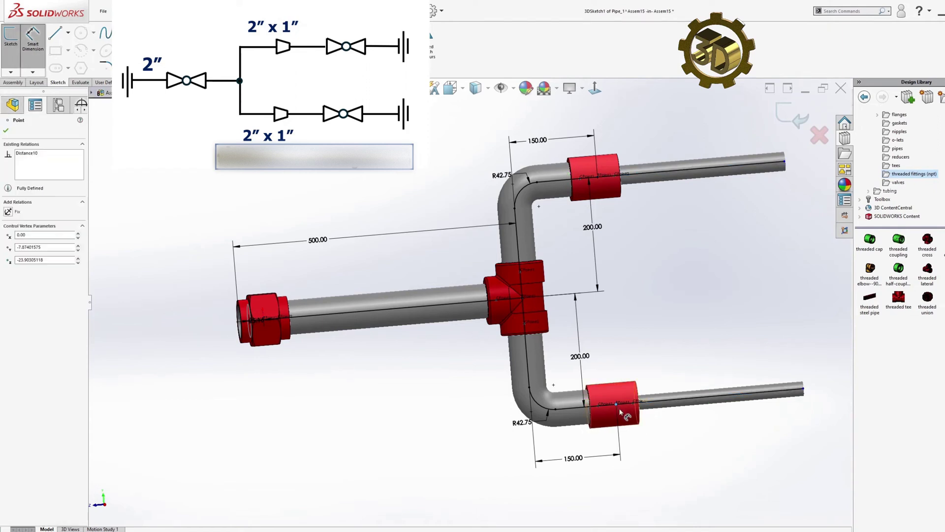
{"action": "left_click", "coordinate": [803, 388]}
{"action": "left_click", "coordinate": [769, 435]}
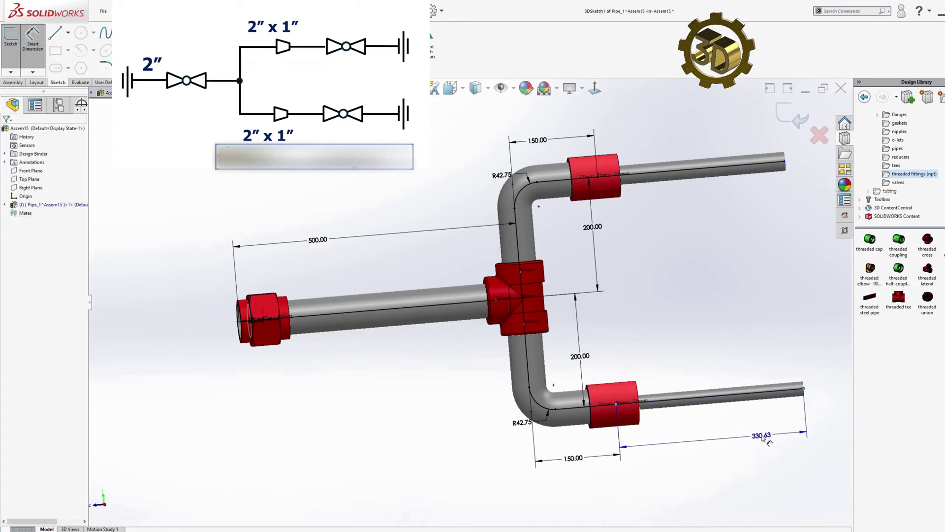
{"action": "type", "text": "300"}
{"action": "key", "text": "Return"}
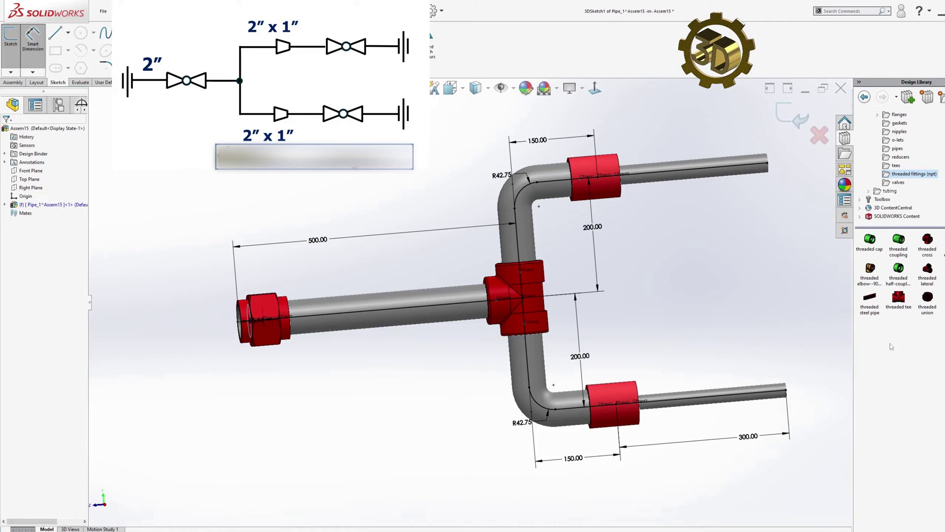
Insert a CLASS 3000 threaded union, 1.00, at the open end of both 1-inch branches
{"action": "left_click_drag", "start_coordinate": [928, 296], "coordinate": [769, 168]}
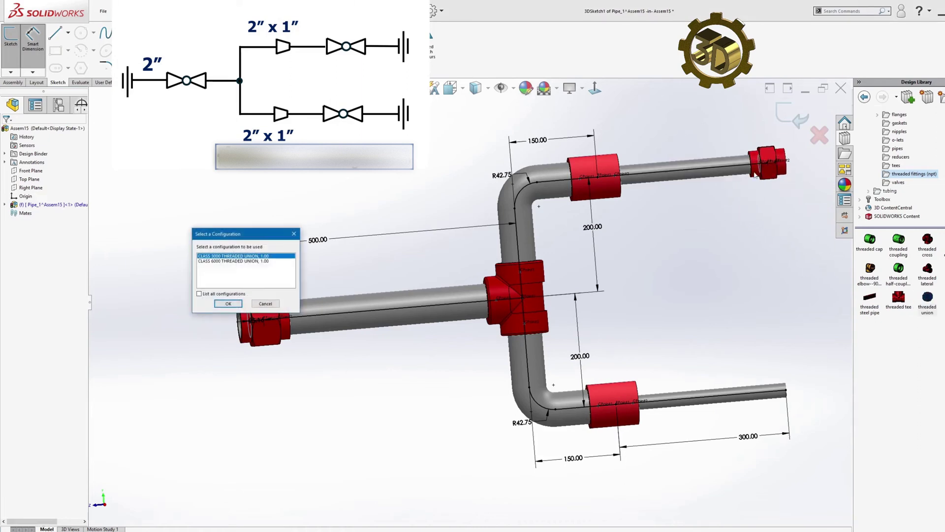
{"action": "left_click", "coordinate": [228, 304]}
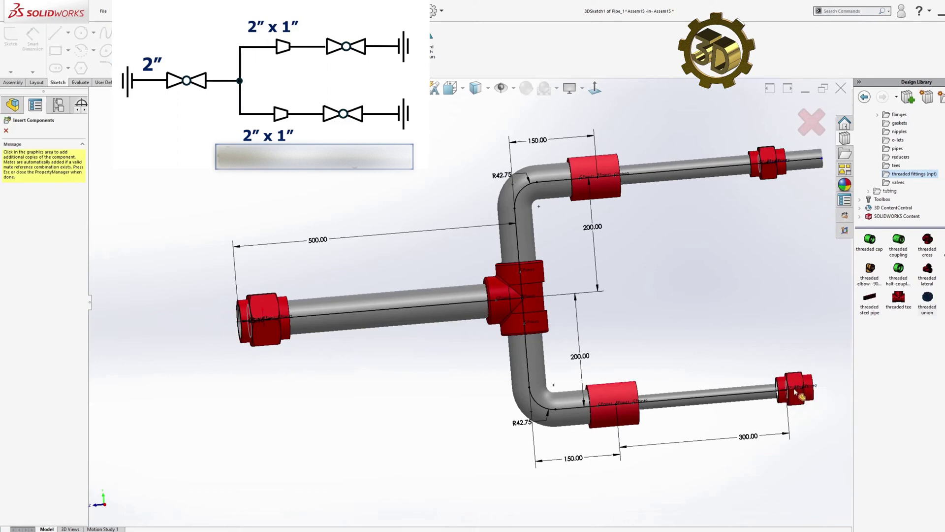
{"action": "left_click", "coordinate": [795, 391]}
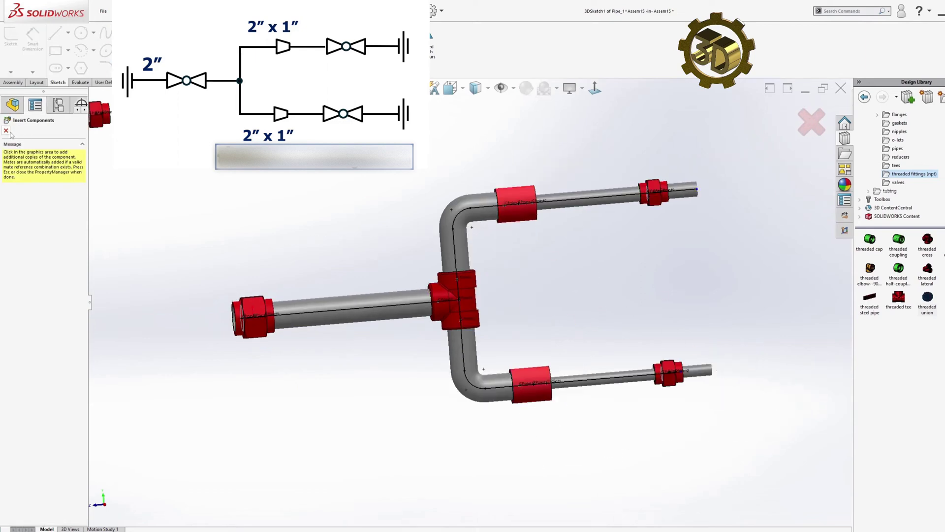
{"action": "key", "text": "Escape"}
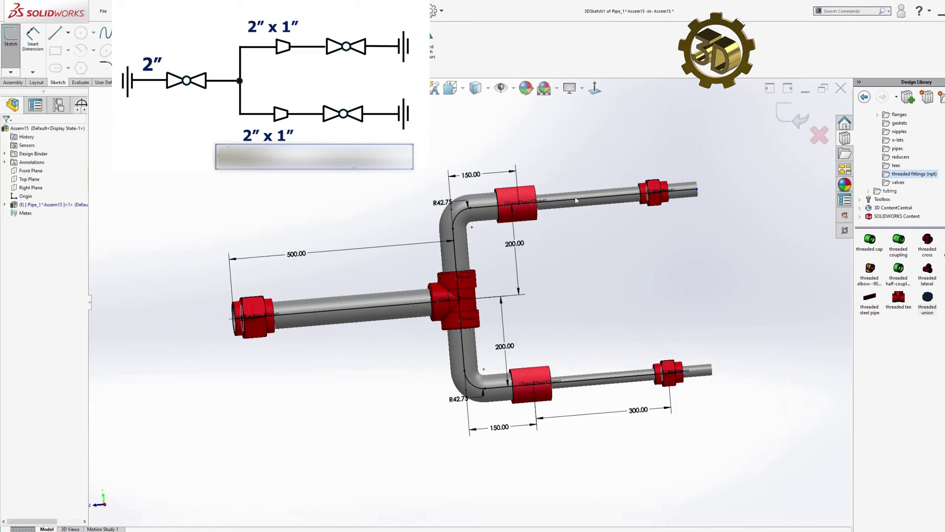
Remove the pipe from the stubs extending beyond the upper and lower branch unions
{"action": "left_click", "coordinate": [692, 192]}
{"action": "right_click", "coordinate": [693, 191]}
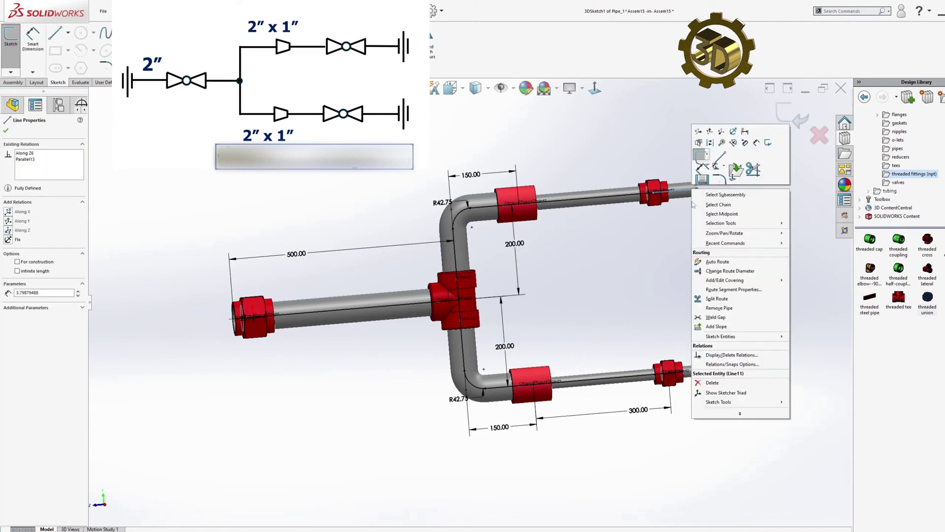
{"action": "left_click", "coordinate": [728, 308]}
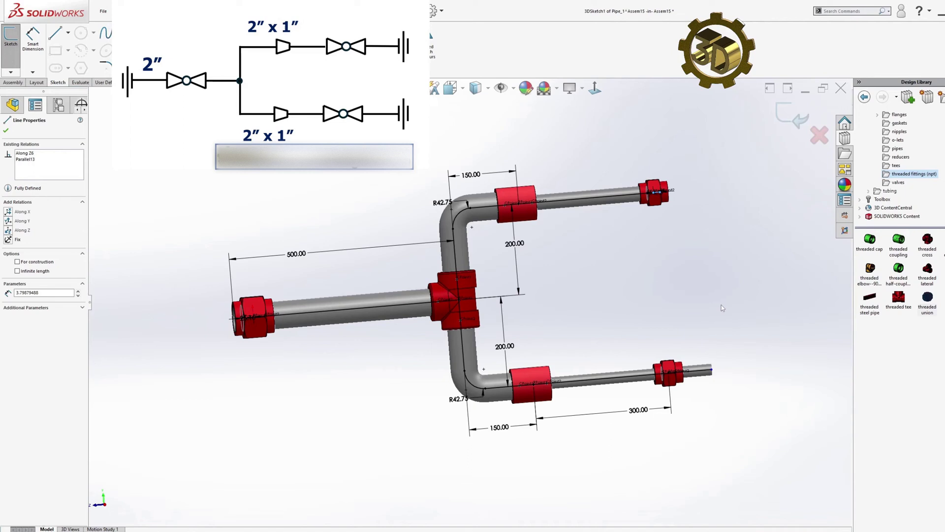
{"action": "right_click", "coordinate": [700, 373]}
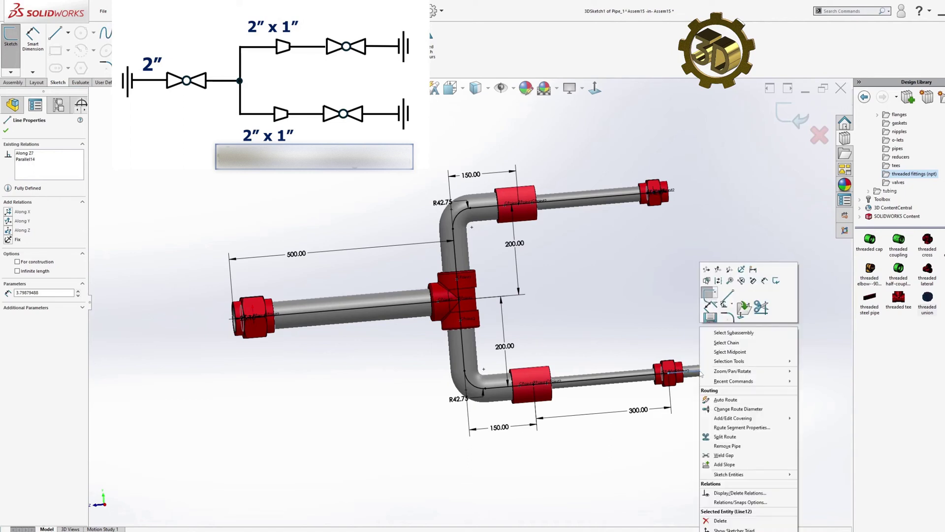
{"action": "left_click", "coordinate": [727, 448]}
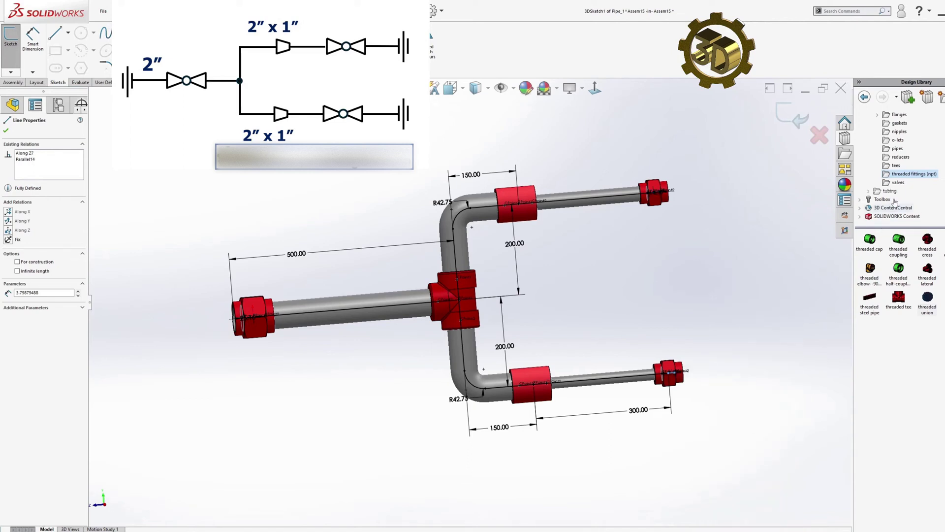
Insert the sw3dps-1_2 in ball valve in its Default configuration midway along the 2-inch inlet pipe, accepting the pipe shortening
{"action": "left_click", "coordinate": [897, 183]}
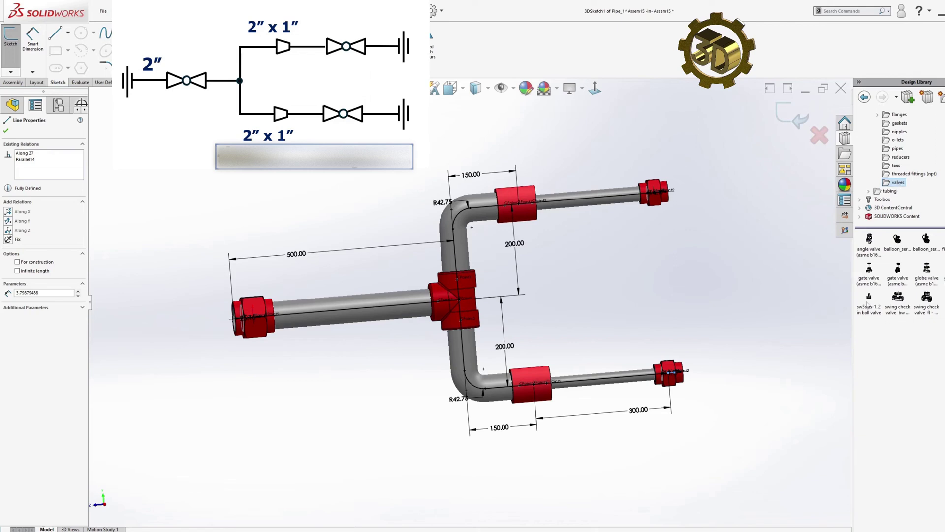
{"action": "left_click_drag", "start_coordinate": [867, 306], "coordinate": [354, 309]}
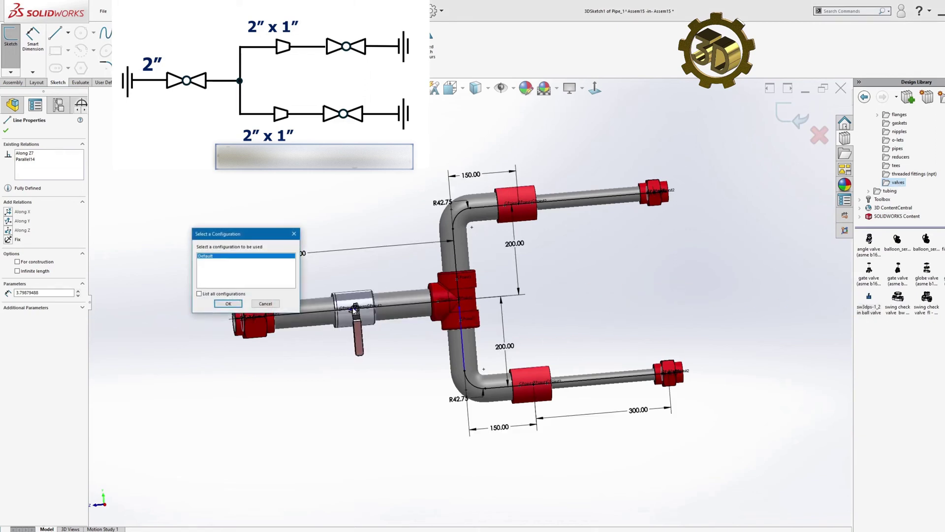
{"action": "left_click", "coordinate": [229, 304]}
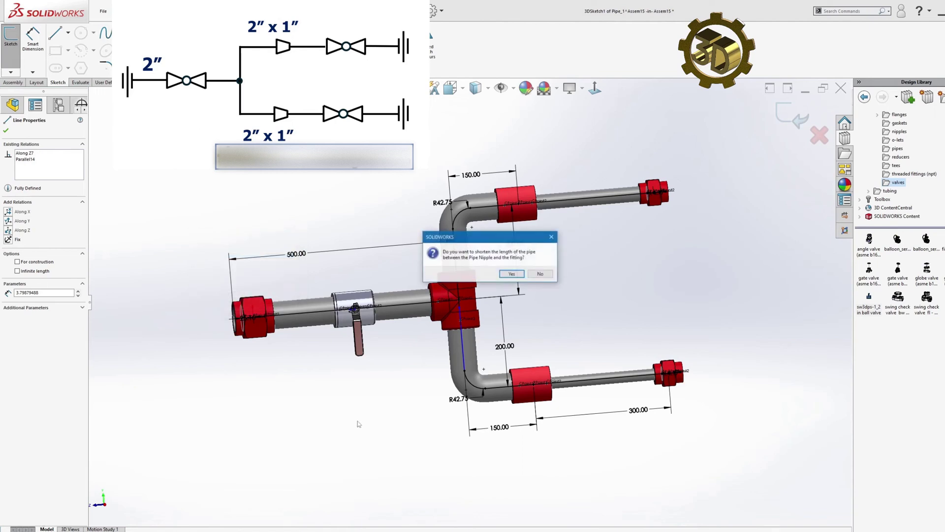
{"action": "left_click", "coordinate": [512, 274]}
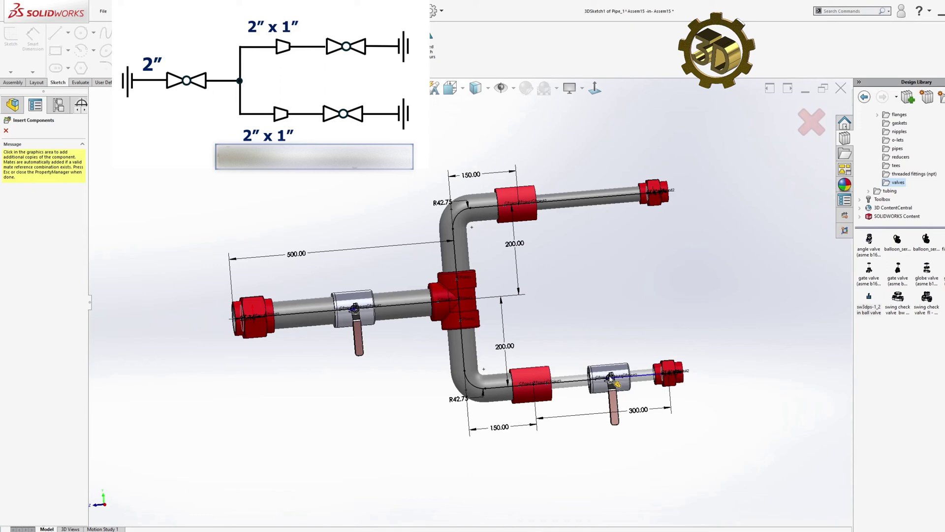
Insert the sw3dps-1_2 in ball valve between the reducer and union on the lower and upper 1-inch branches, declining the pipe shortening
{"action": "left_click", "coordinate": [610, 378]}
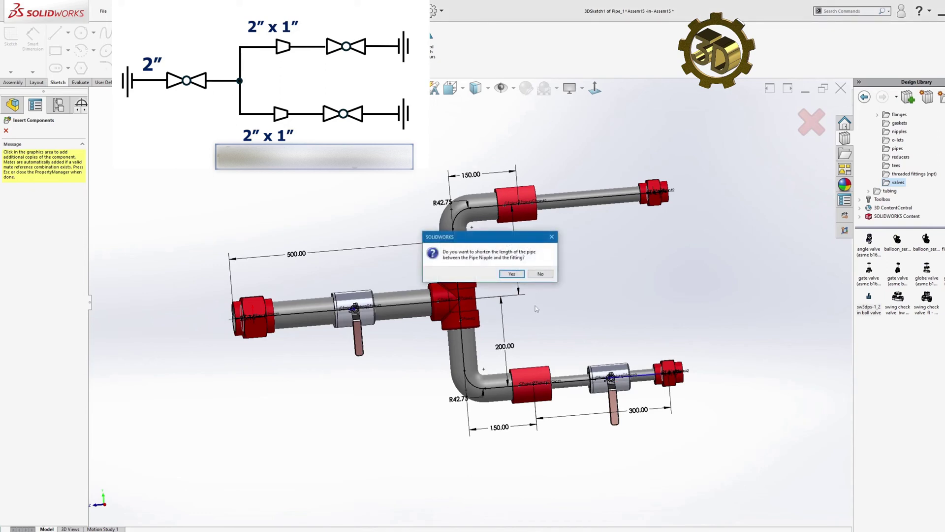
{"action": "left_click", "coordinate": [541, 275]}
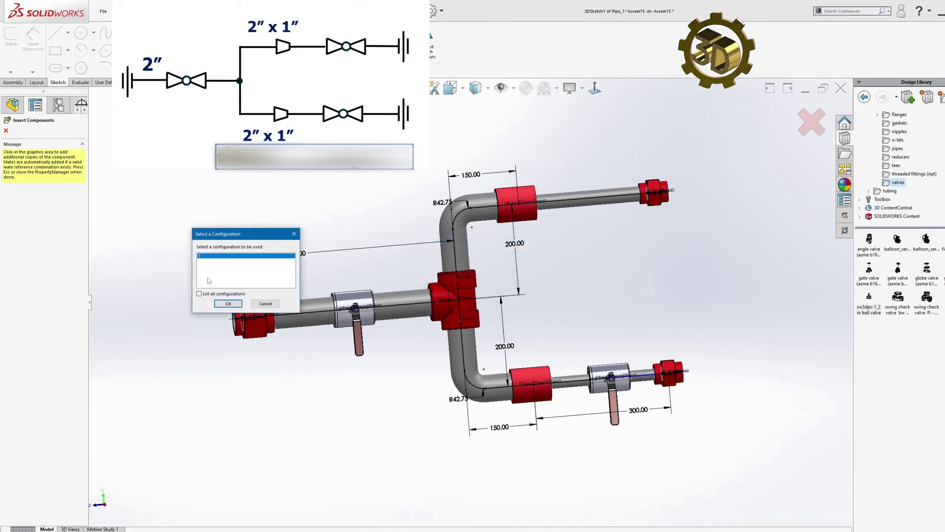
{"action": "left_click", "coordinate": [226, 304]}
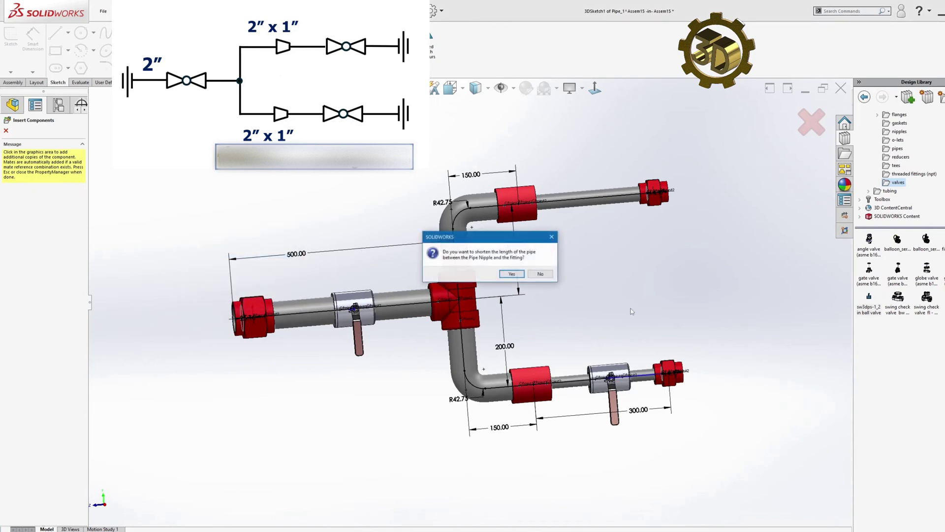
{"action": "left_click", "coordinate": [541, 274]}
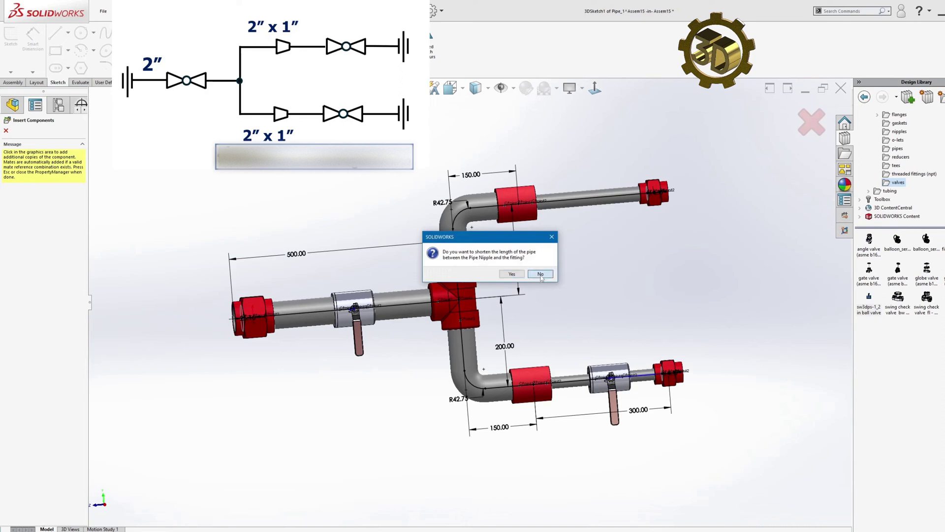
{"action": "left_click", "coordinate": [621, 188]}
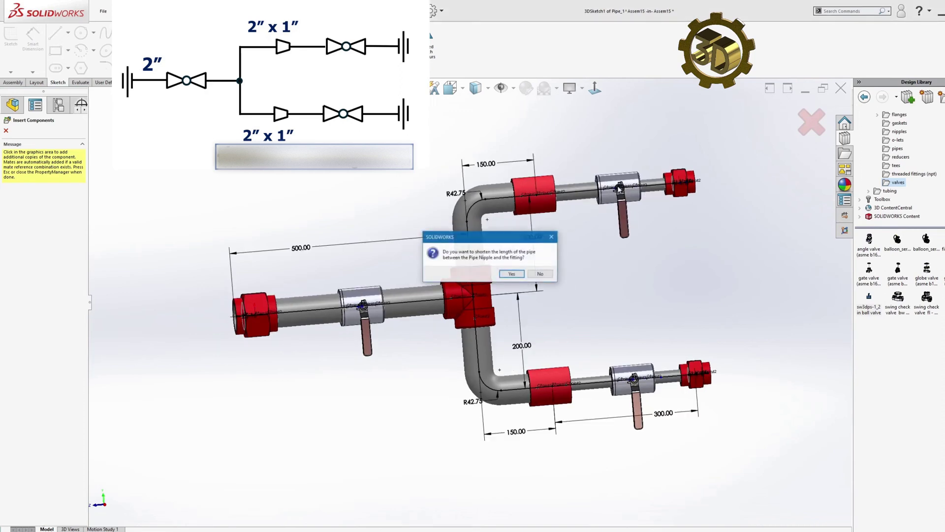
{"action": "left_click", "coordinate": [541, 275]}
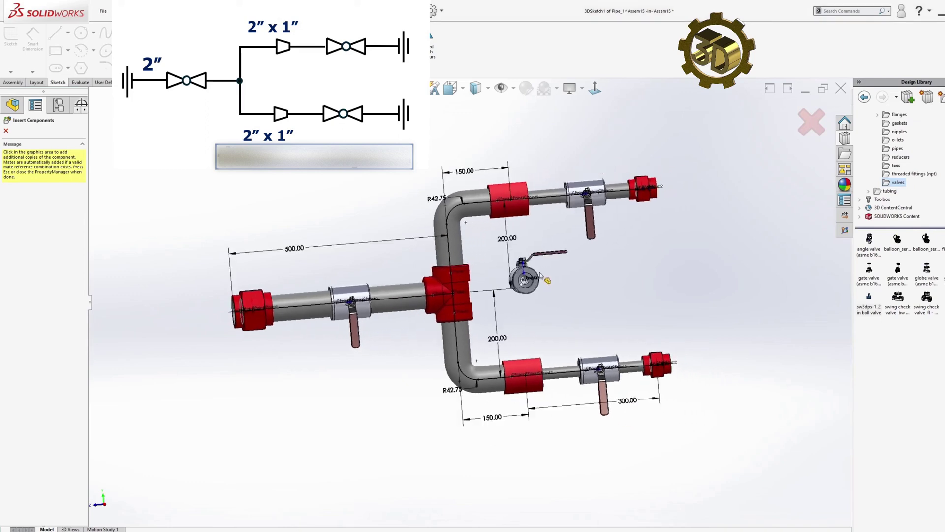
{"action": "left_click", "coordinate": [6, 130]}
Dimension the distance from the inlet pipe's open end to the inlet ball valve's center point as 265 mm
{"action": "left_click", "coordinate": [32, 38]}
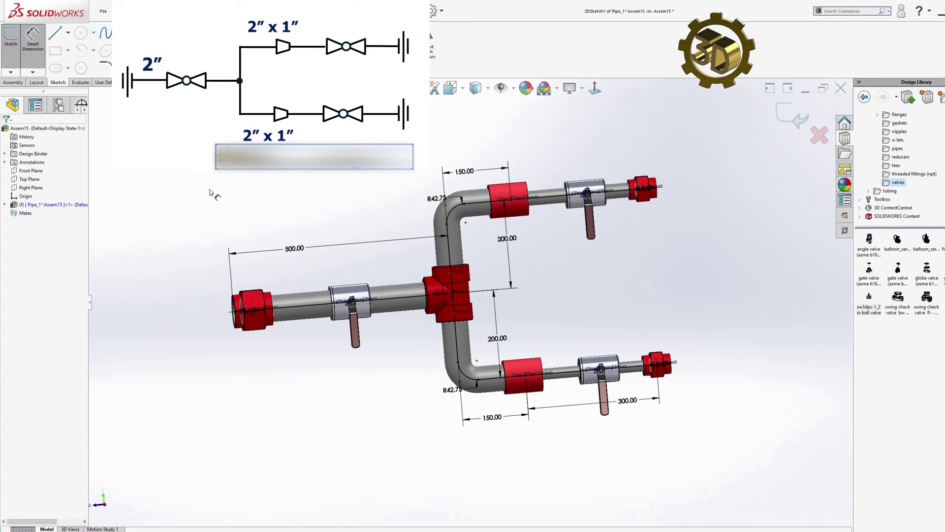
{"action": "left_click", "coordinate": [351, 304]}
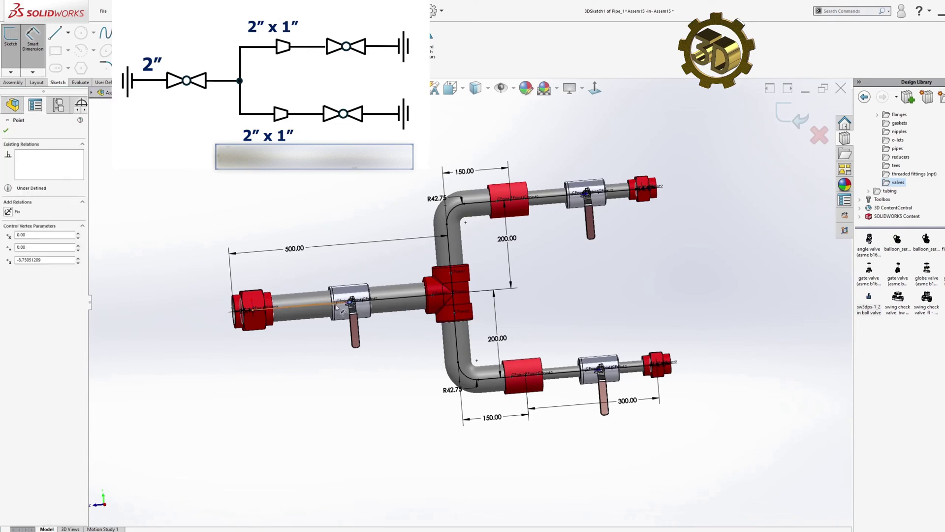
{"action": "scroll", "coordinate": [248, 305], "scroll_direction": "down", "scroll_amount": 5}
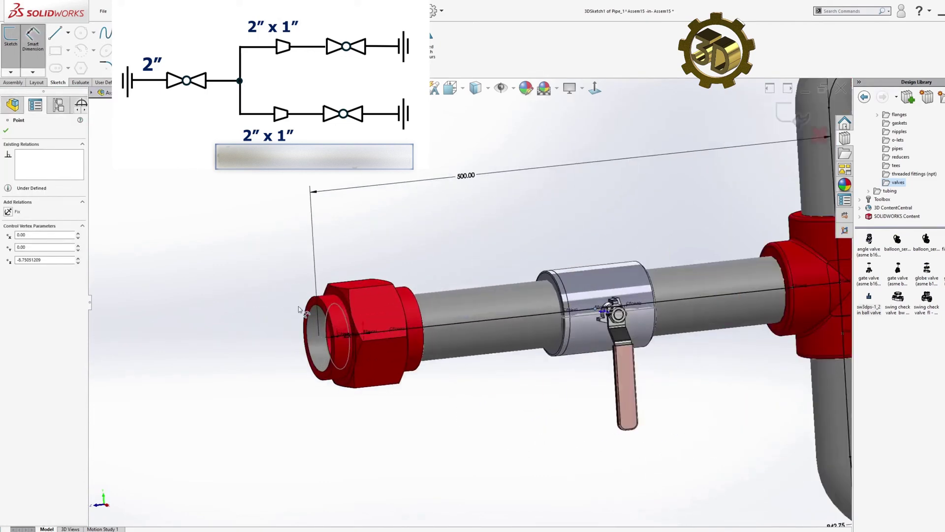
{"action": "left_click", "coordinate": [305, 314]}
{"action": "left_click", "coordinate": [408, 254]}
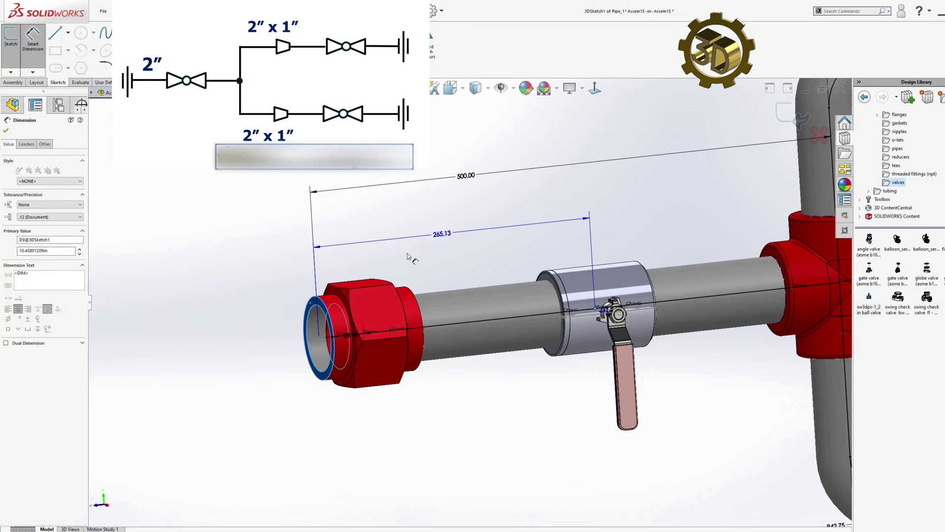
{"action": "type", "text": "265"}
{"action": "key", "text": "Return"}
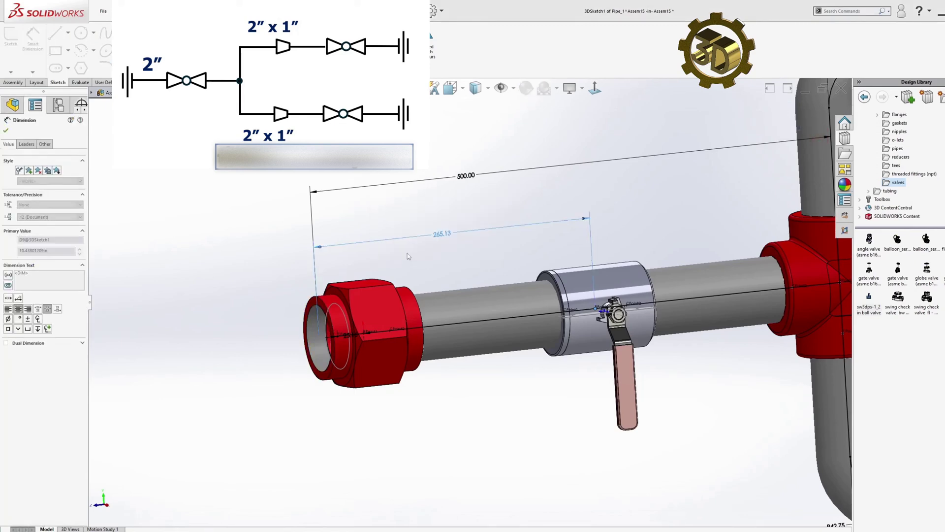
Dimension the distance from the upper reducer's center point to the upper ball valve's center point as 175 mm
{"action": "key", "text": "f"}
{"action": "scroll", "coordinate": [633, 224], "scroll_direction": "down", "scroll_amount": 3}
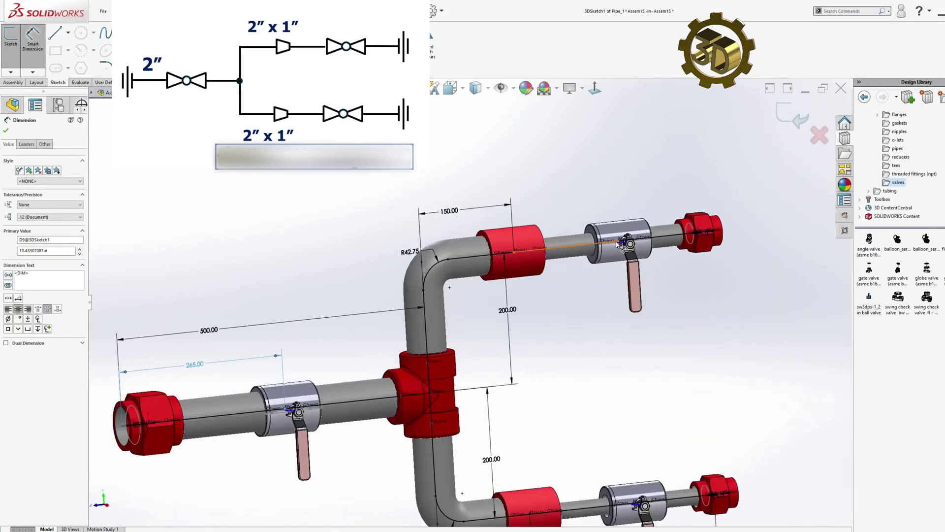
{"action": "left_click", "coordinate": [618, 246]}
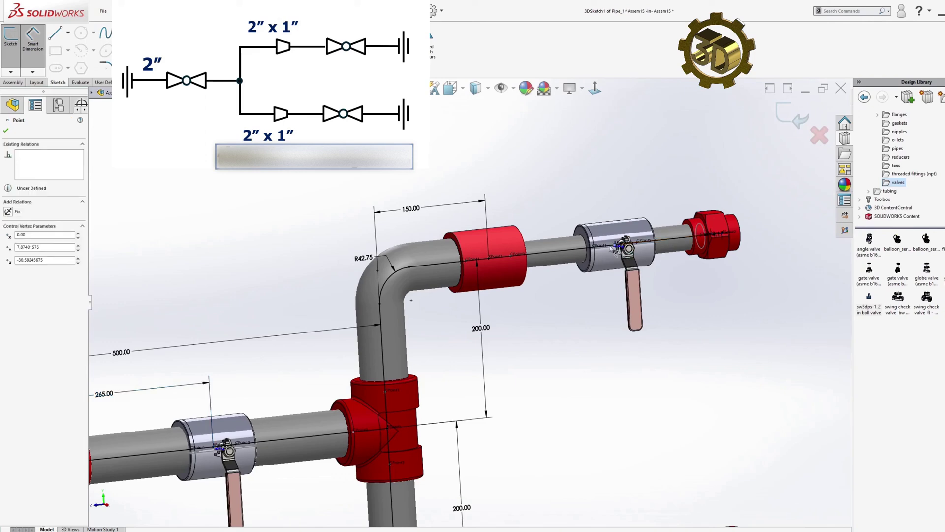
{"action": "left_click", "coordinate": [489, 257]}
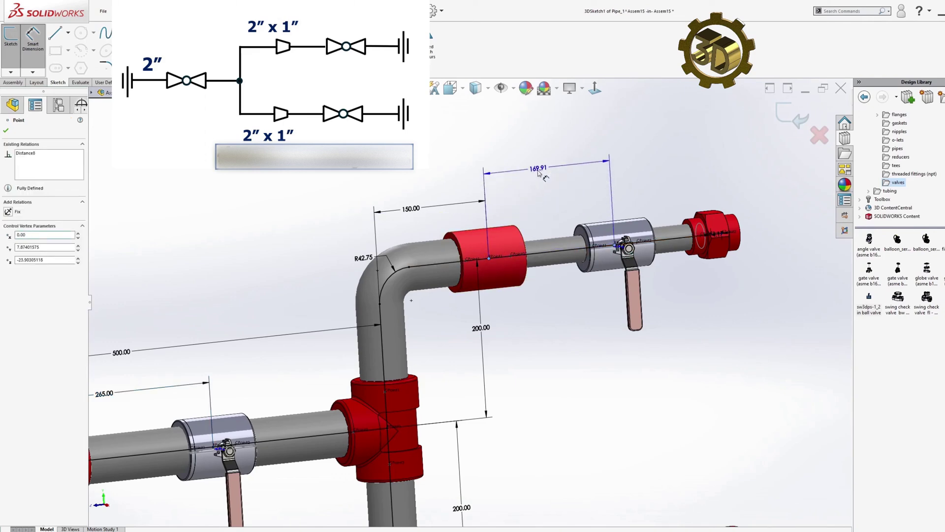
{"action": "left_click", "coordinate": [519, 170]}
{"action": "type", "text": "175"}
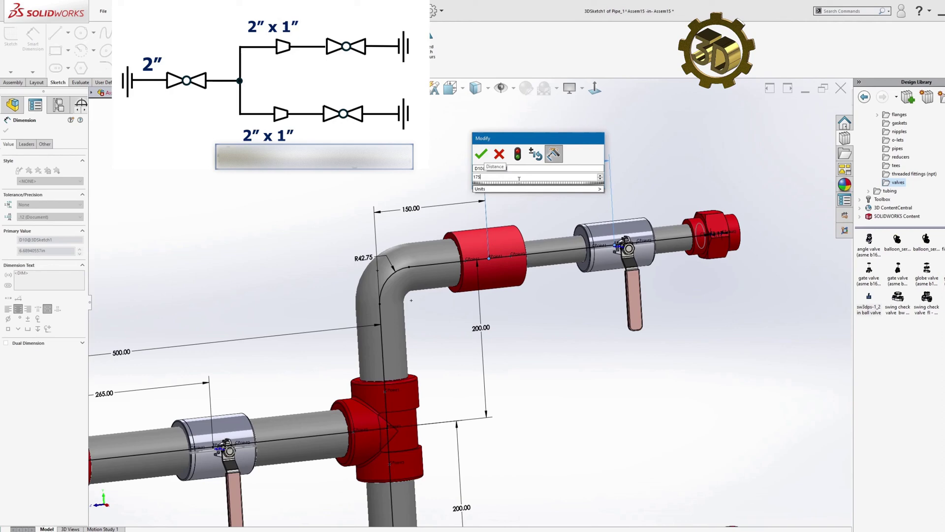
{"action": "key", "text": "Return"}
Dimension the distance from the lower reducer's center point to the lower ball valve's center point as 175 mm
{"action": "scroll", "coordinate": [560, 396], "scroll_direction": "up", "scroll_amount": 5}
{"action": "scroll", "coordinate": [560, 395], "scroll_direction": "down", "scroll_amount": 5}
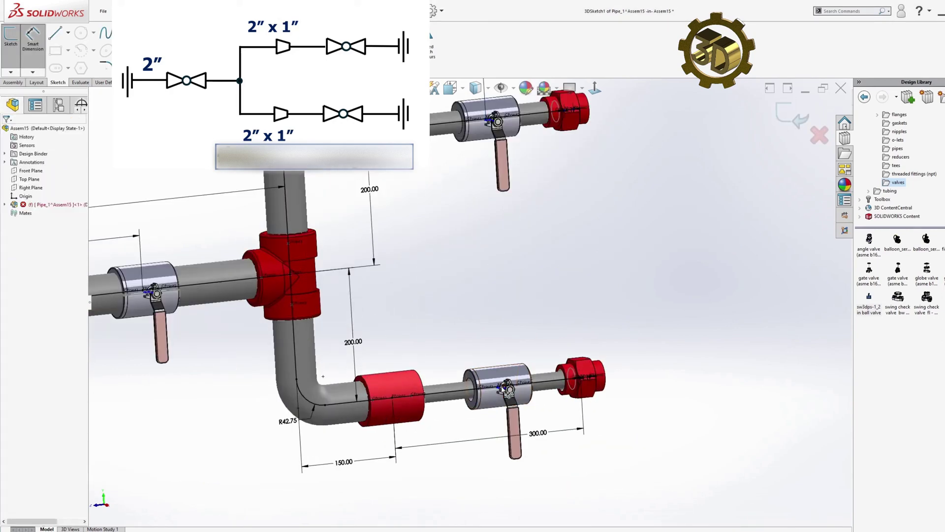
{"action": "left_click", "coordinate": [396, 397]}
{"action": "key", "text": "Escape"}
{"action": "scroll", "coordinate": [507, 381], "scroll_direction": "down", "scroll_amount": 3}
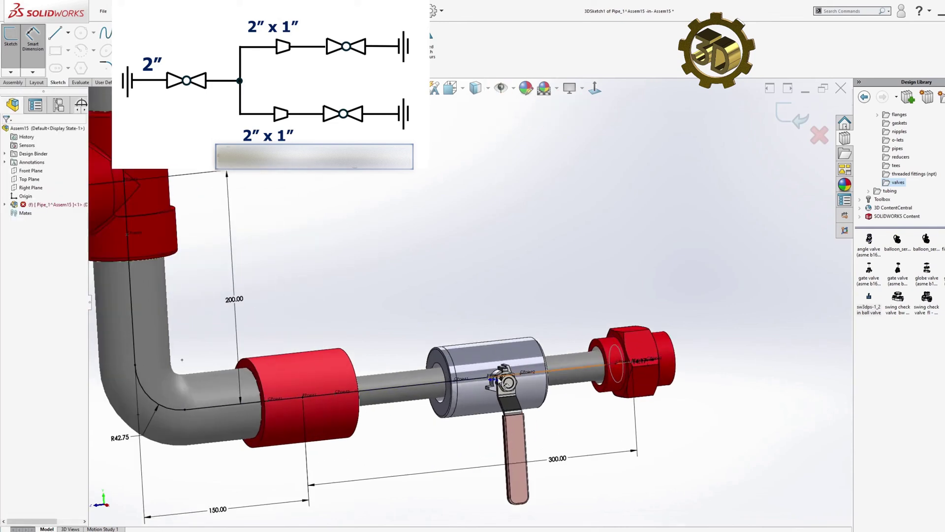
{"action": "left_click", "coordinate": [492, 379]}
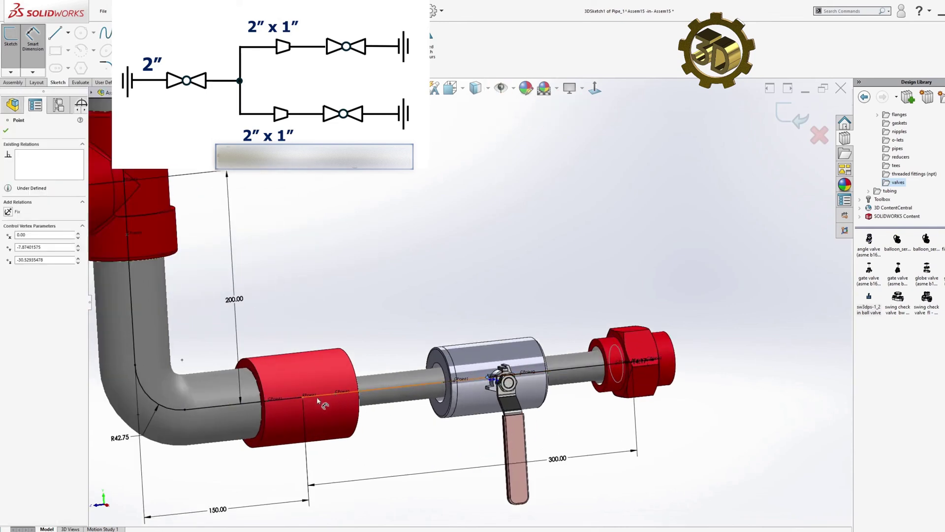
{"action": "left_click", "coordinate": [303, 397]}
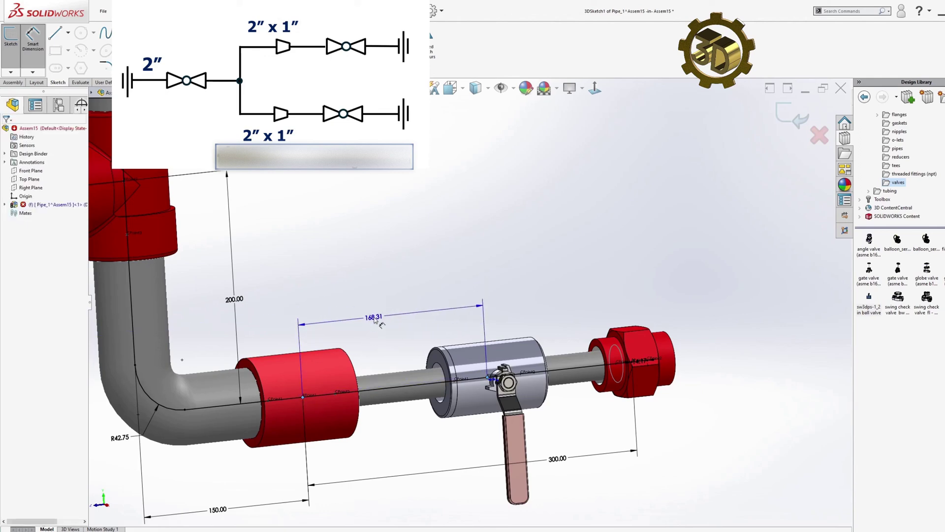
{"action": "left_click", "coordinate": [374, 319]}
{"action": "type", "text": "175"}
{"action": "key", "text": "Return"}
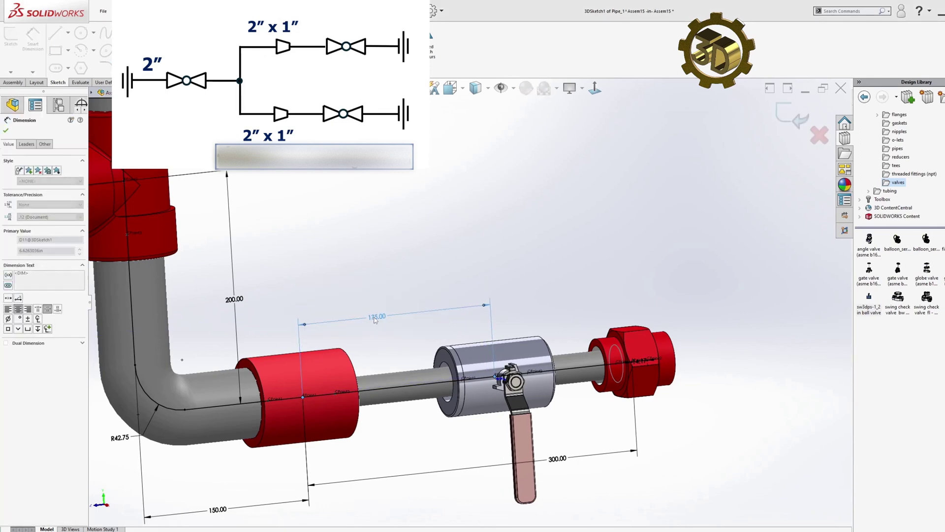
Finish the 3D route sketch and leave route editing to return to the top-level assembly
{"action": "scroll", "coordinate": [560, 245], "scroll_direction": "up", "scroll_amount": 5}
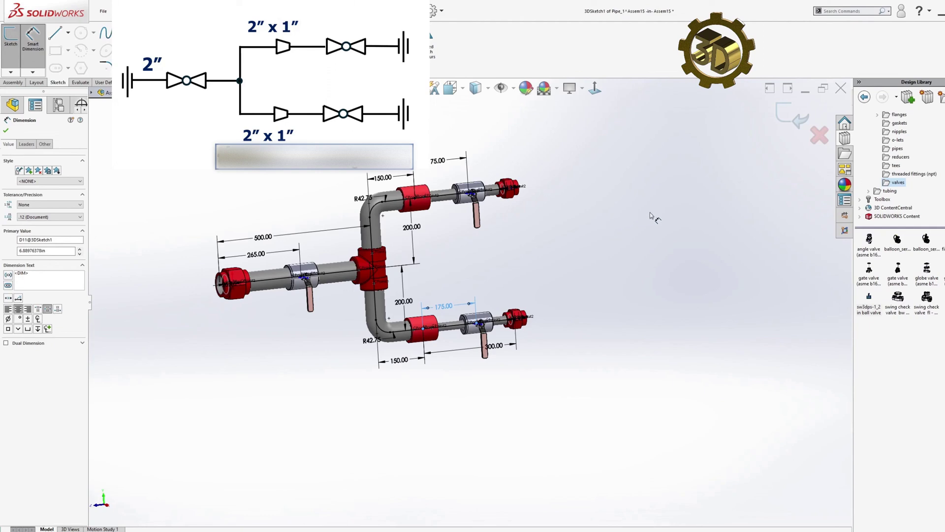
{"action": "key", "text": "Escape"}
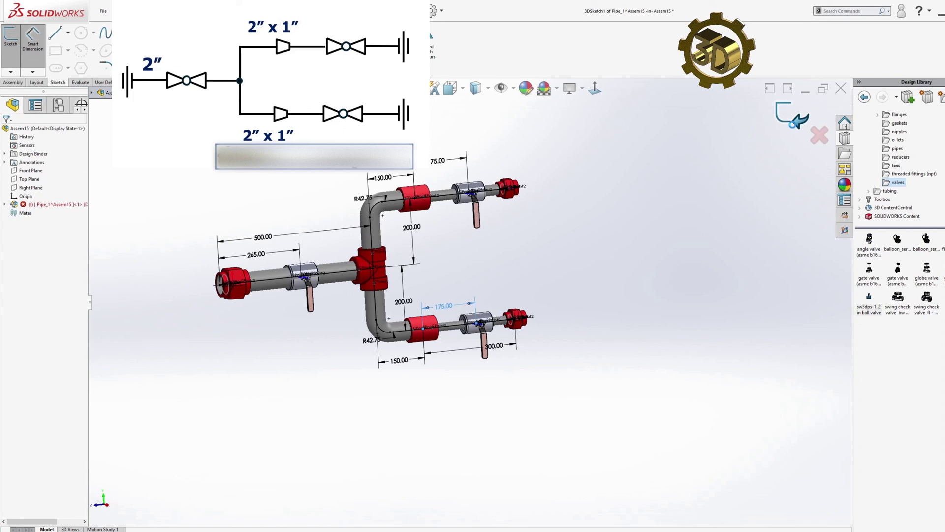
{"action": "left_click", "coordinate": [793, 123]}
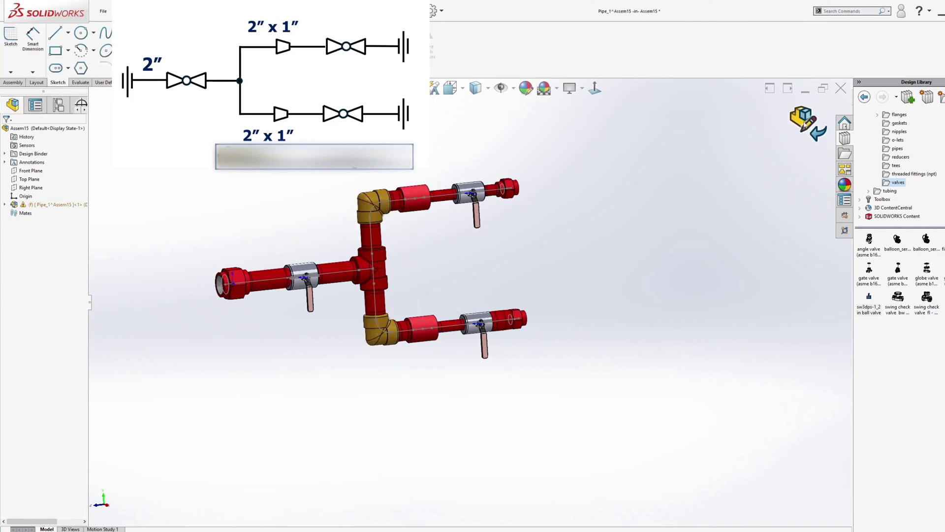
{"action": "left_click", "coordinate": [803, 127]}
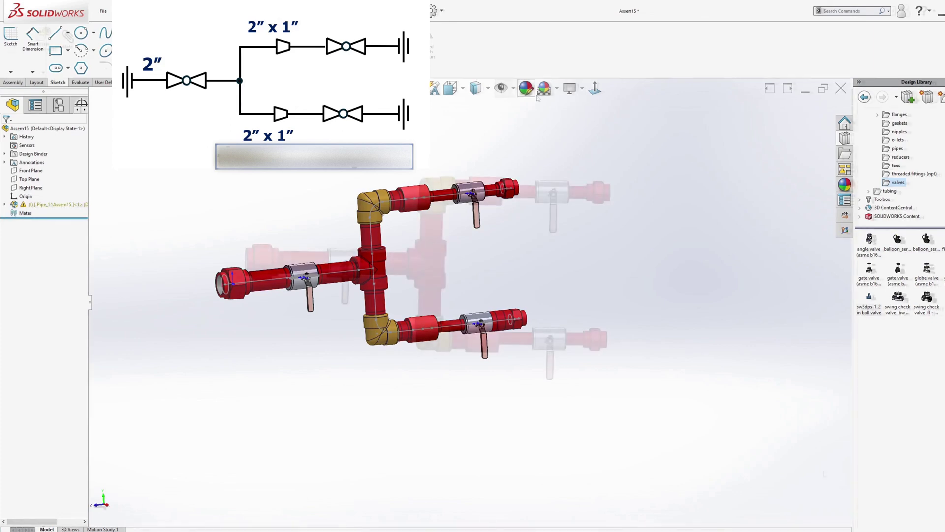